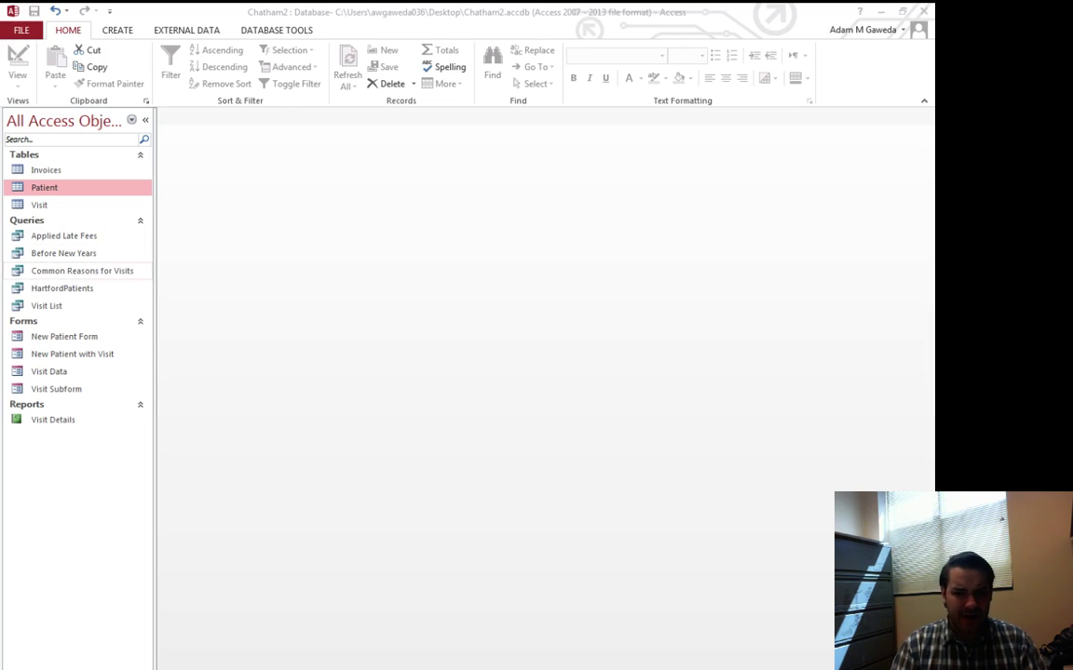
# - Review the Common Reasons for Visits query and build a Report Wizard report from it with all its fields
pyautogui.doubleClick(56, 271)
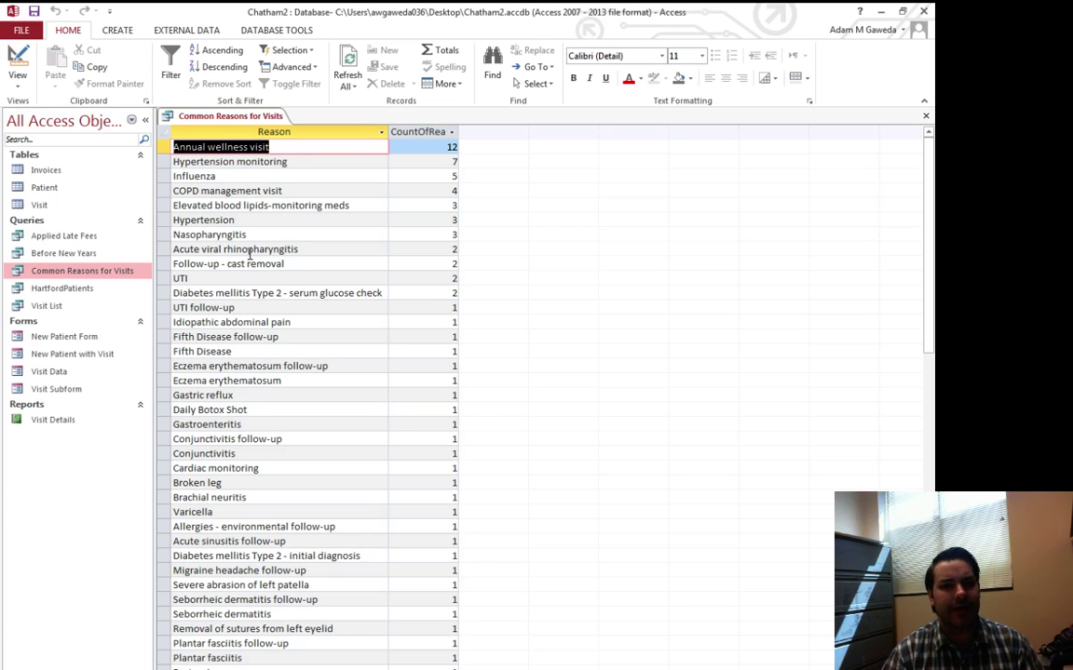
pyautogui.click(924, 116)
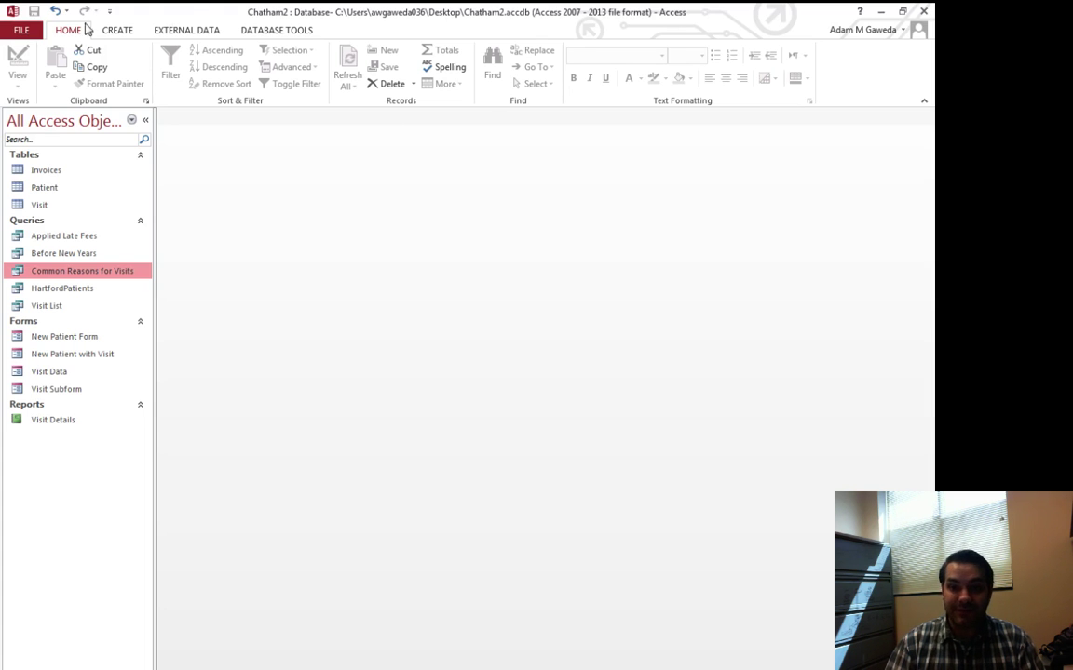
pyautogui.click(115, 31)
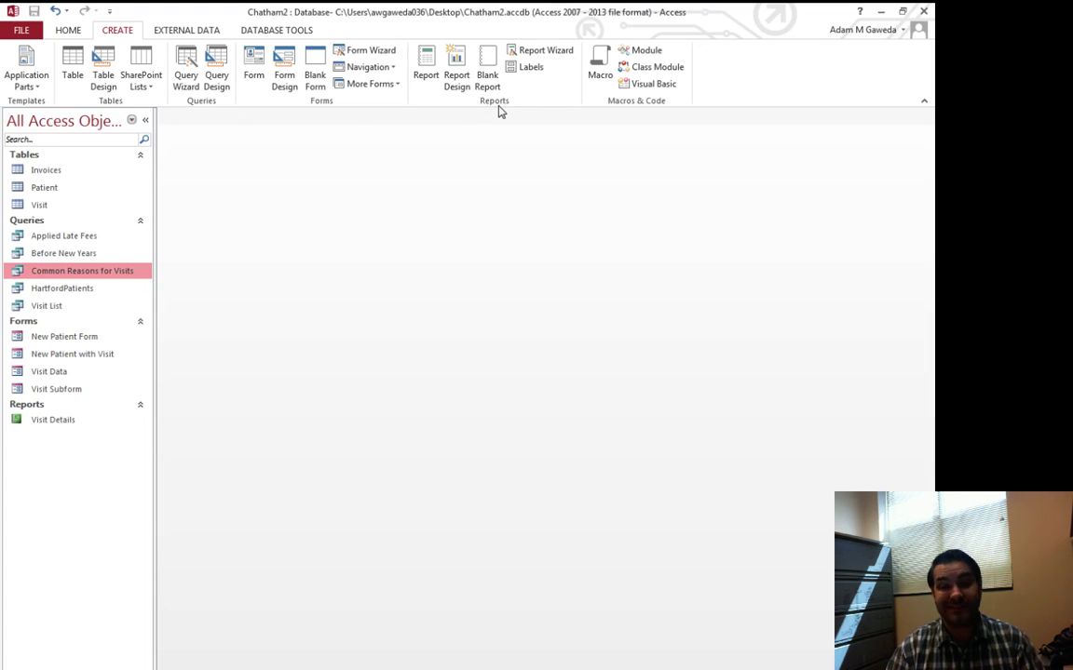
pyautogui.click(530, 53)
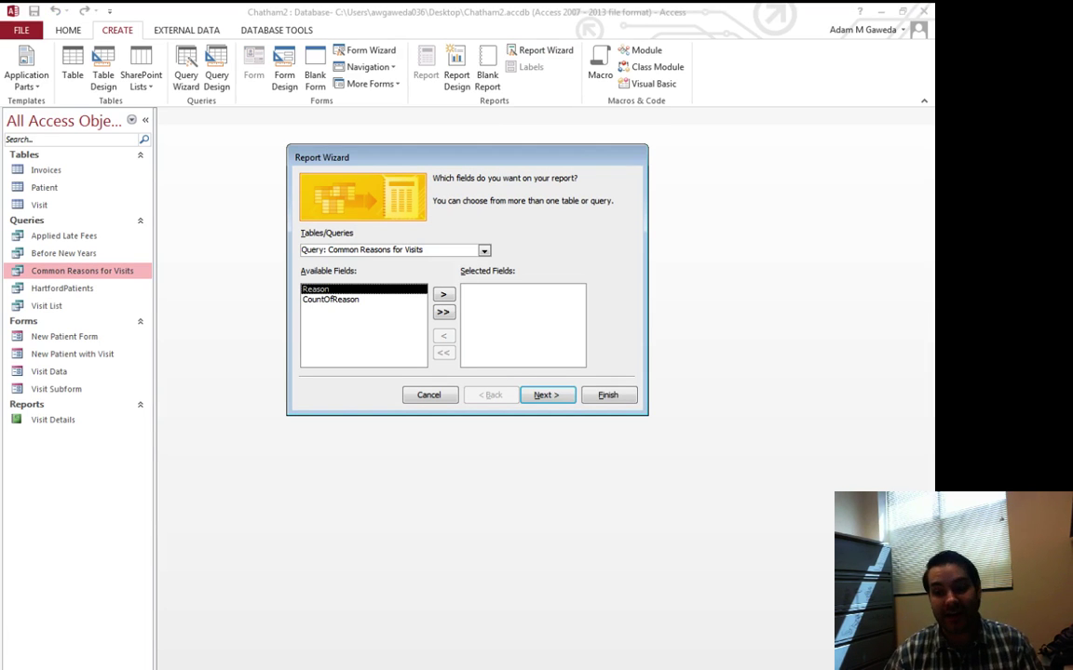
pyautogui.click(484, 250)
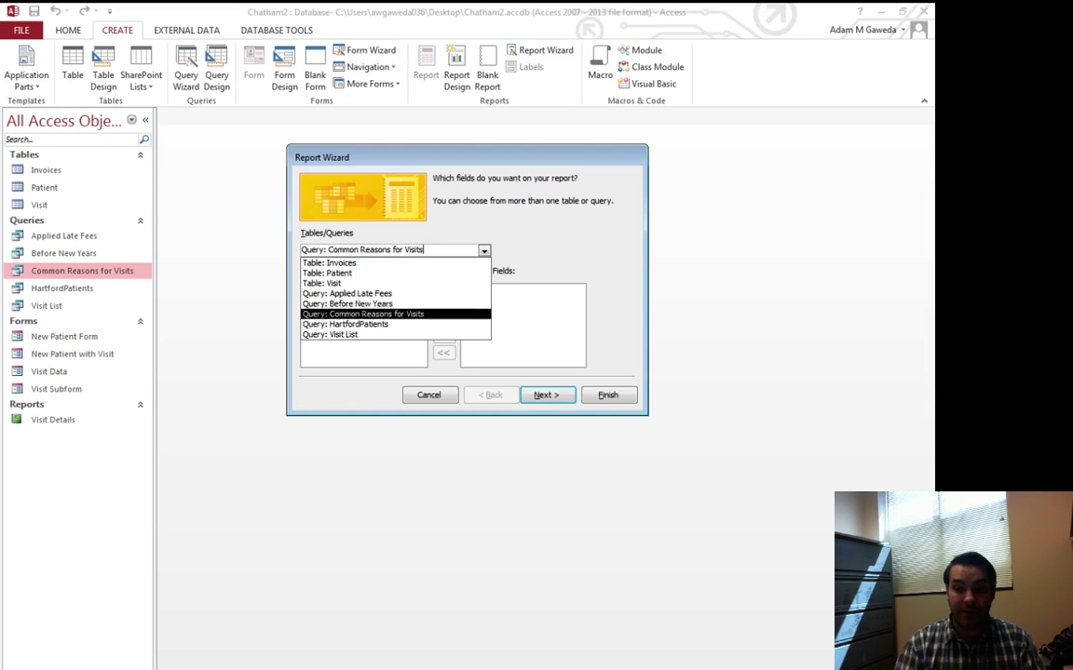
pyautogui.click(363, 314)
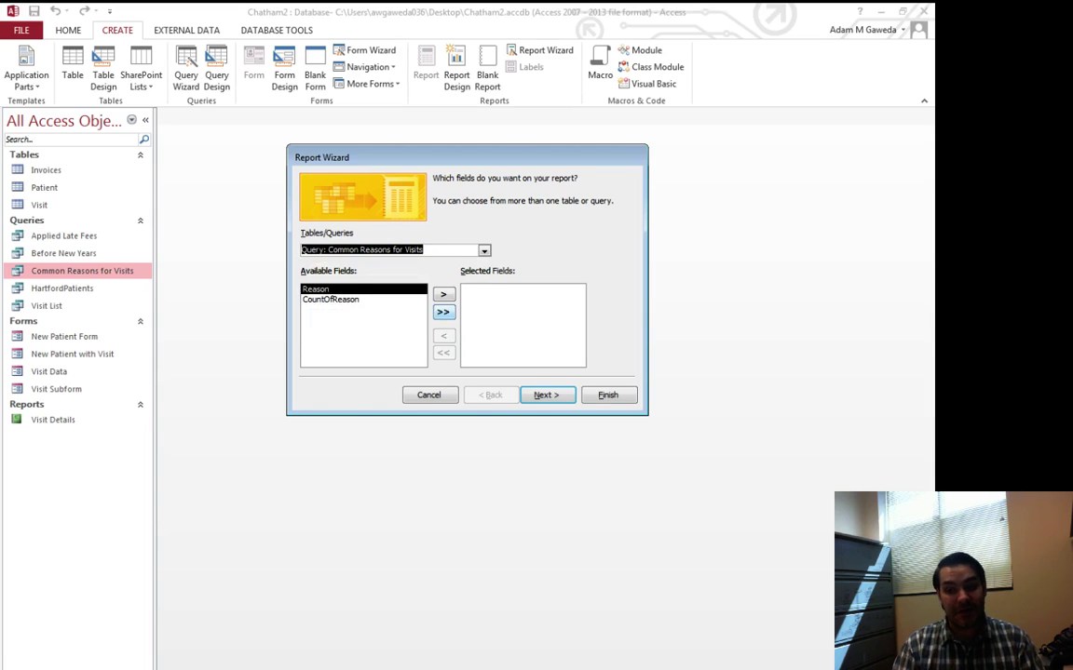
pyautogui.click(443, 313)
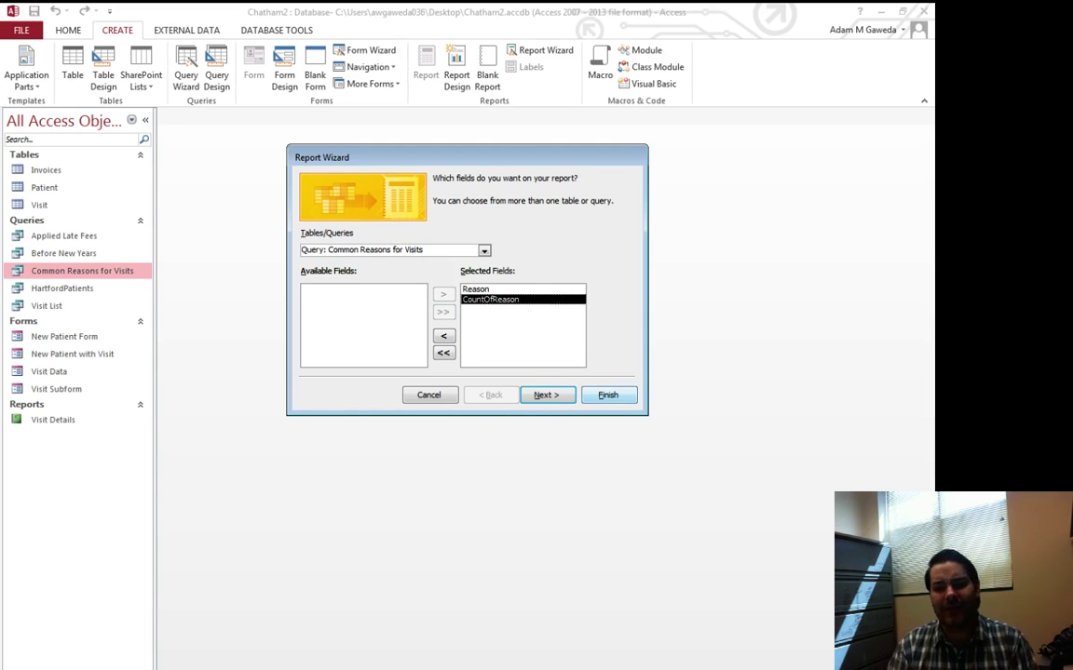
pyautogui.click(607, 395)
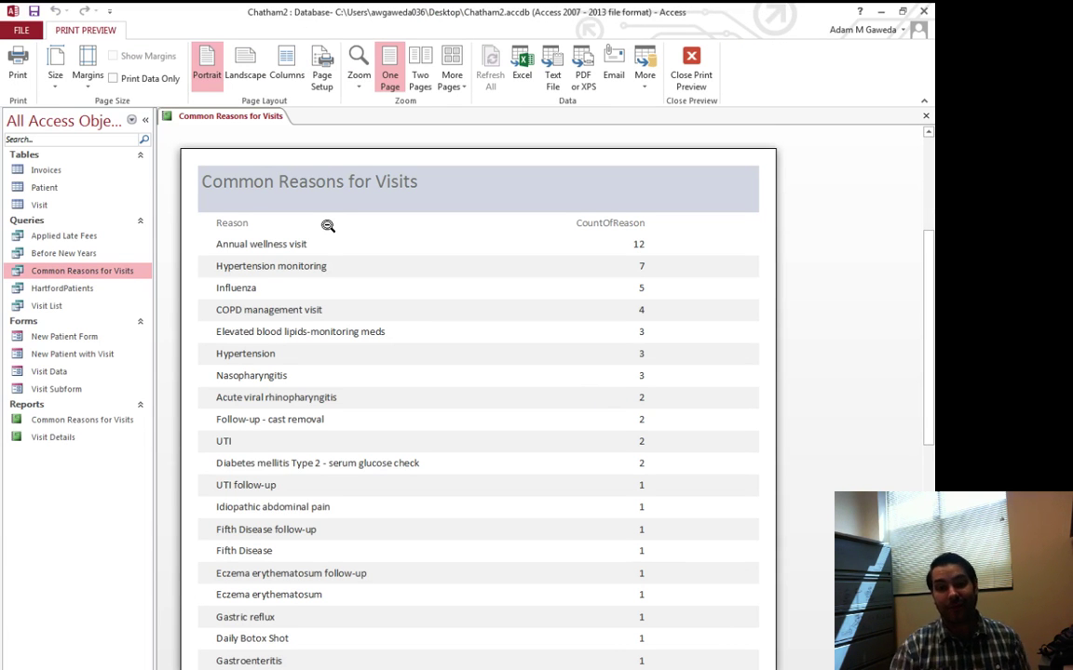
# - Review the Common Reasons for Visits report and its print settings without printing, and close the report
pyautogui.scroll(-10, 327, 225)
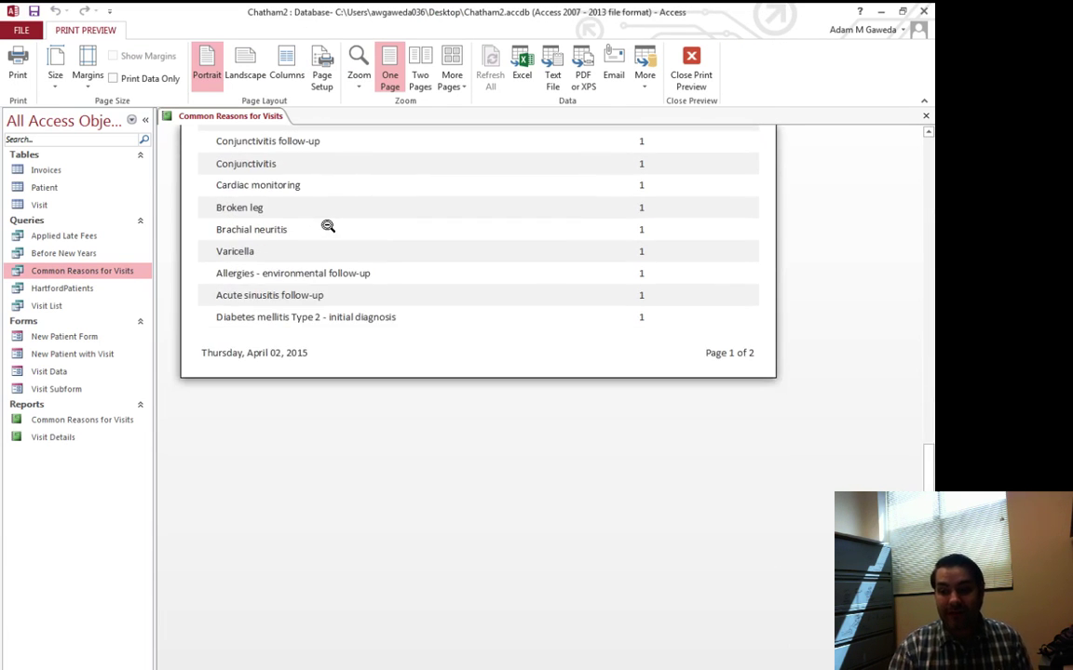
pyautogui.scroll(10, 328, 226)
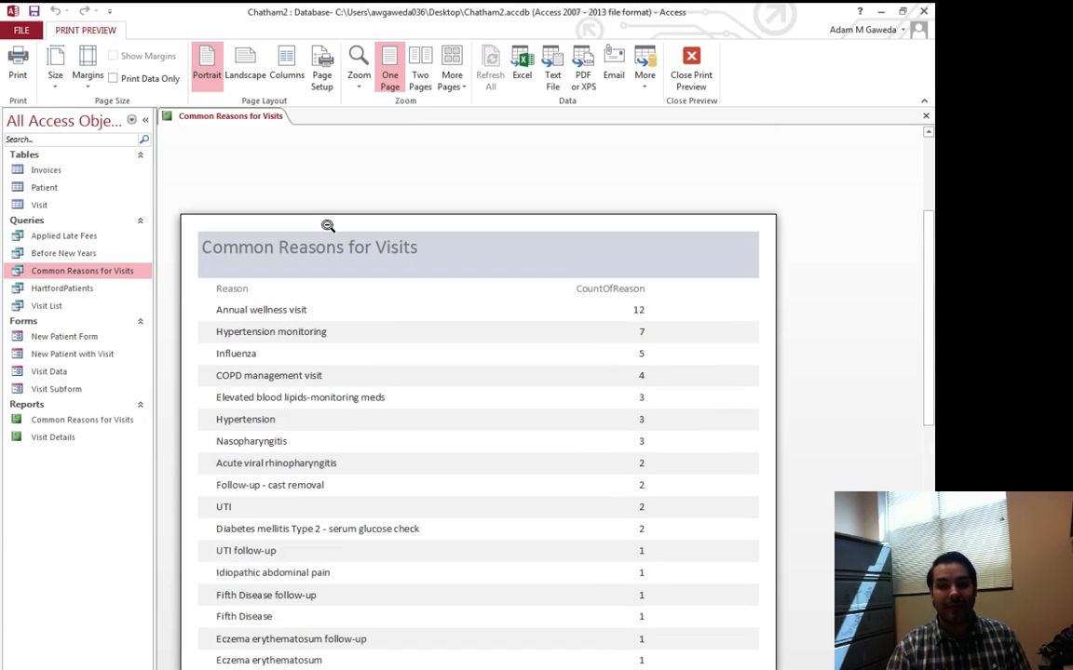
pyautogui.scroll(-1, 328, 226)
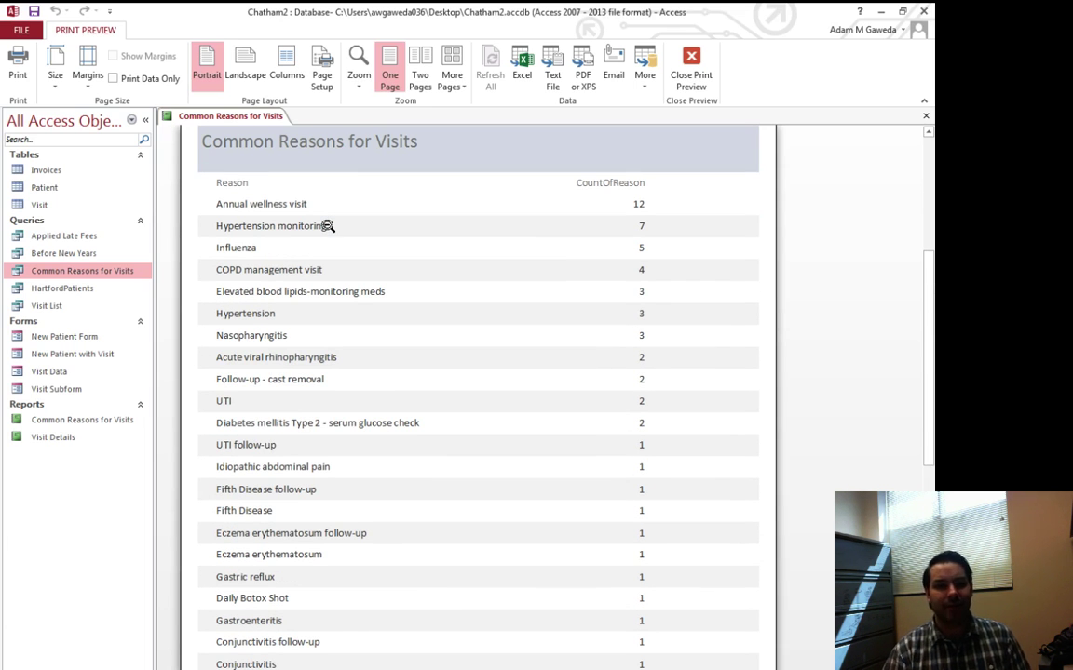
pyautogui.scroll(-1, 328, 225)
pyautogui.scroll(1, 327, 225)
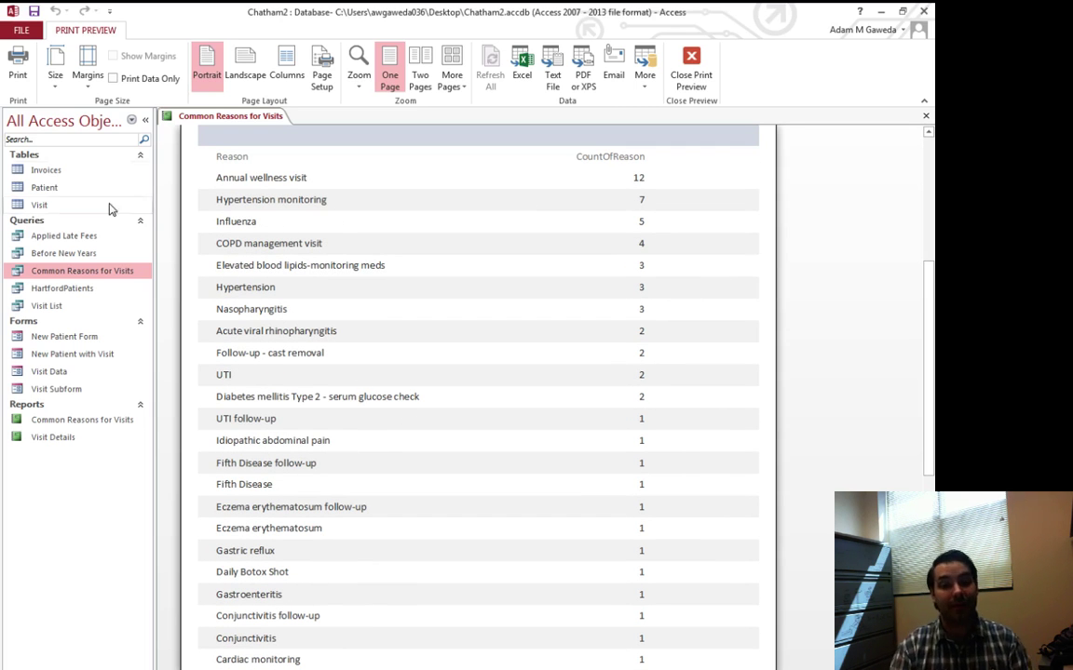
pyautogui.click(18, 68)
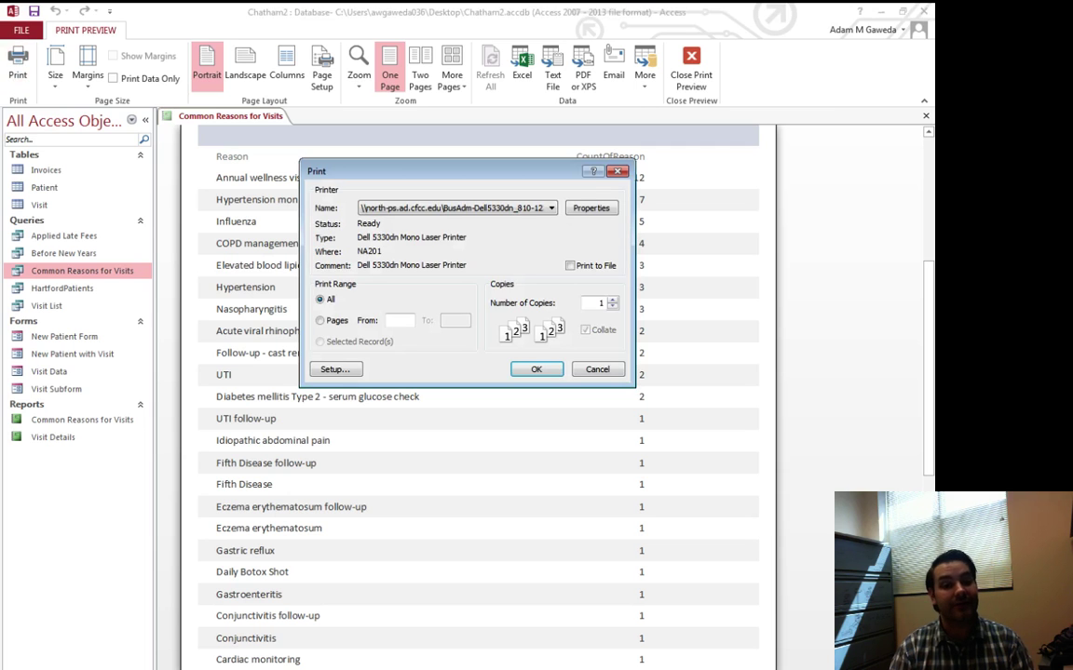
pyautogui.click(597, 369)
pyautogui.click(687, 74)
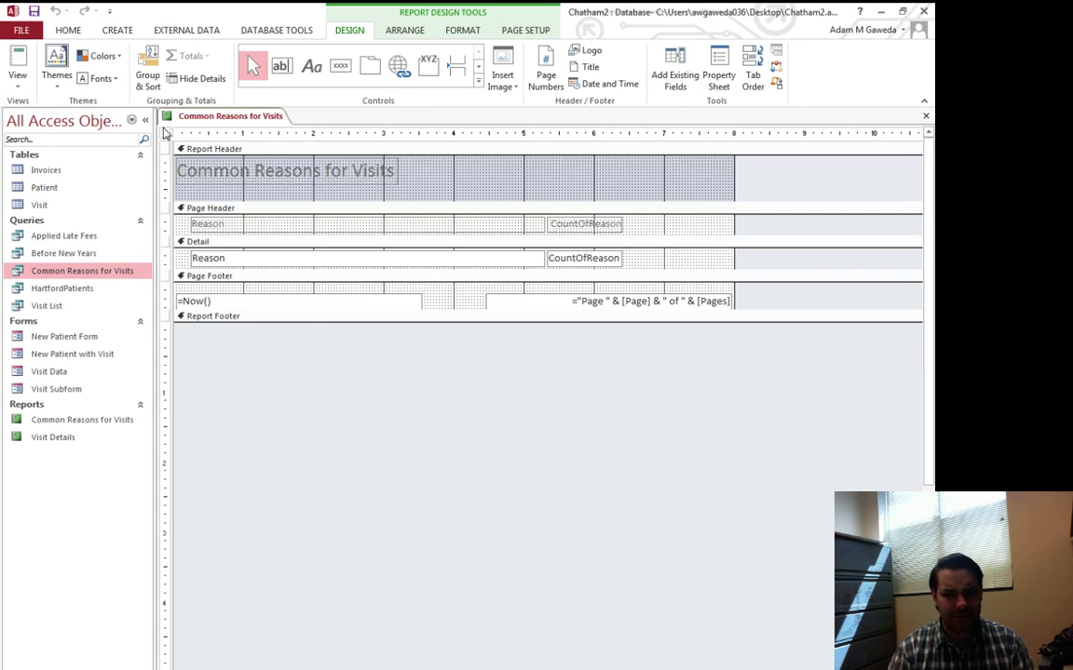
pyautogui.click(925, 116)
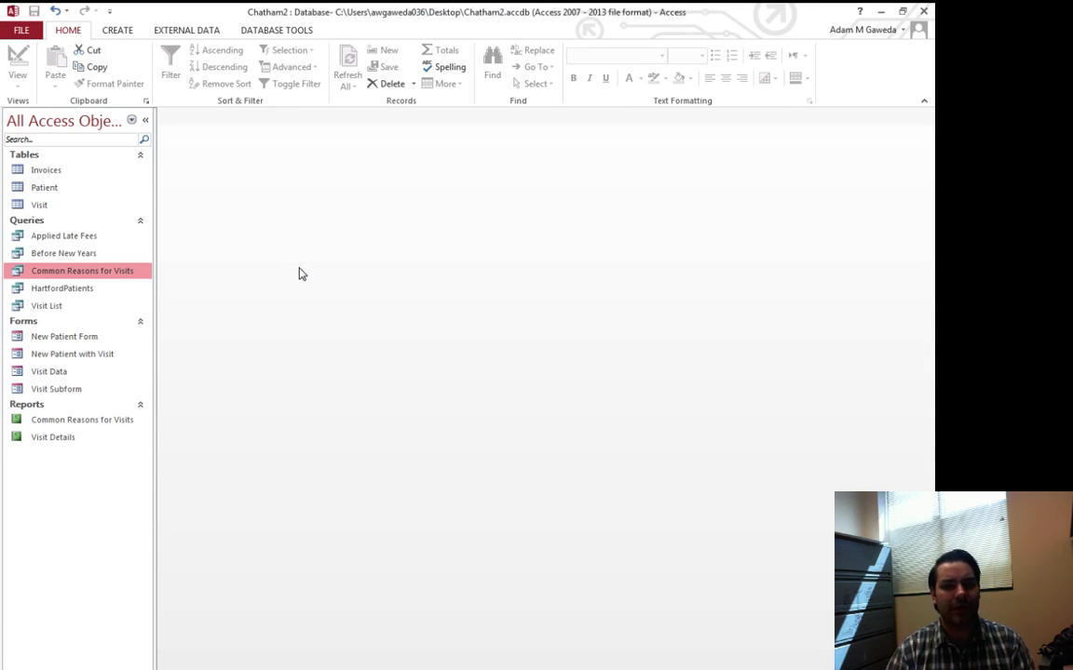
# - Start a new Report Wizard report on the Invoices table and include all its fields
pyautogui.click(117, 29)
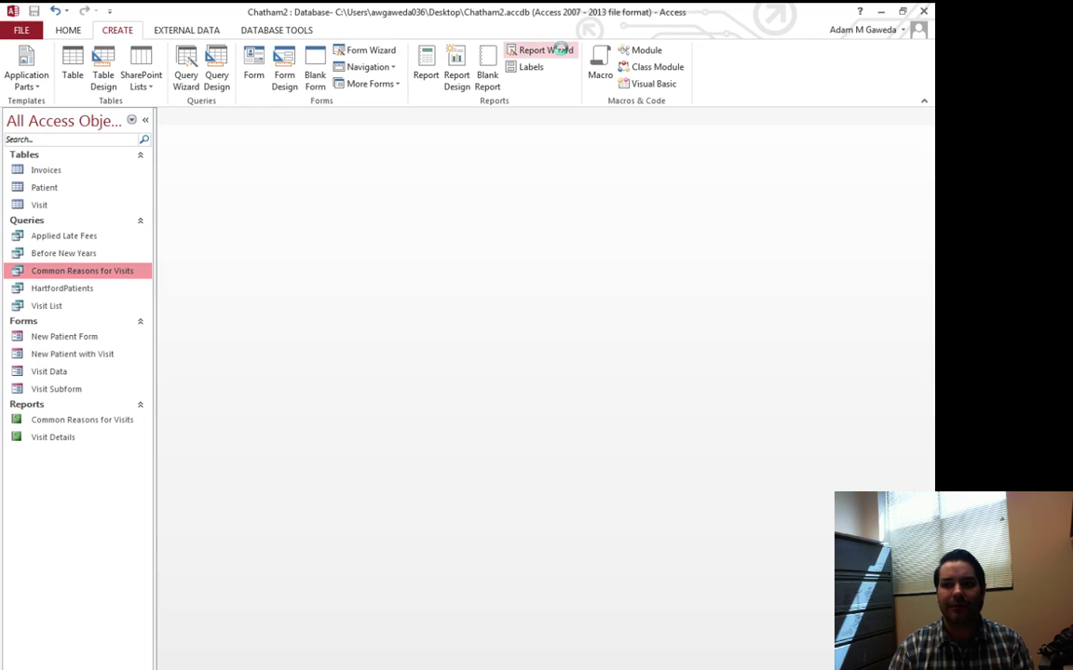
pyautogui.click(510, 48)
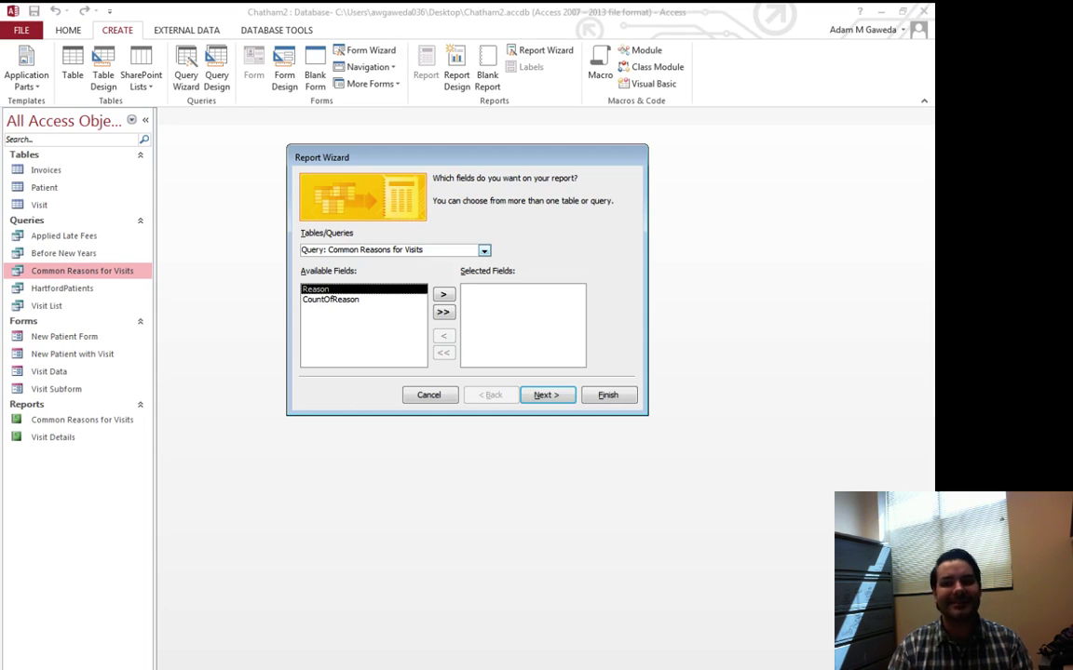
pyautogui.click(484, 250)
pyautogui.click(336, 263)
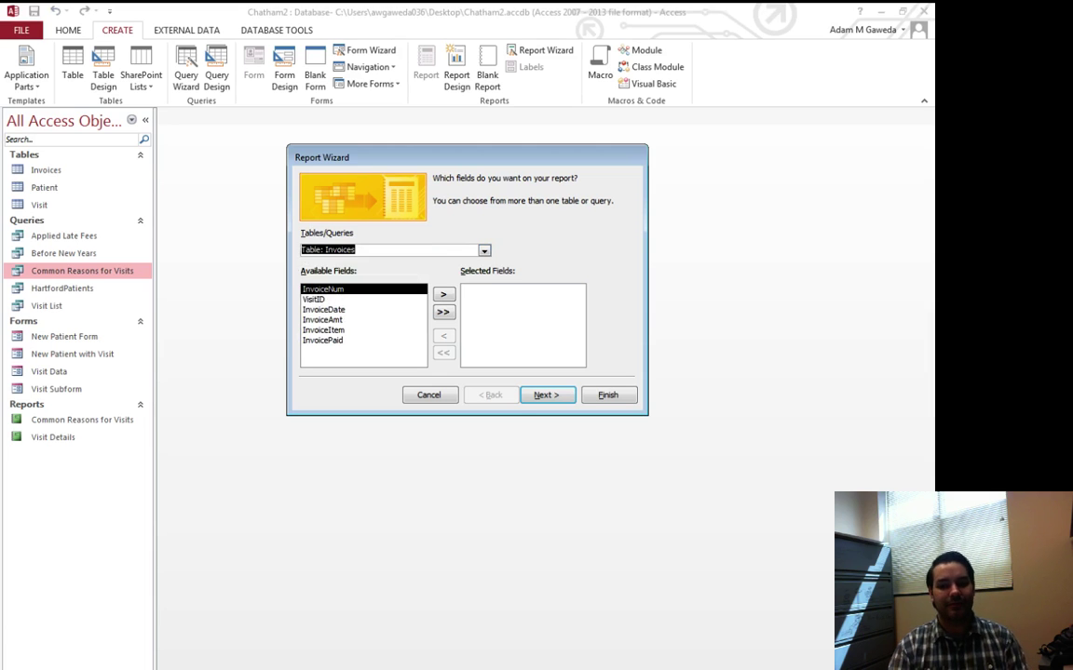
pyautogui.click(444, 312)
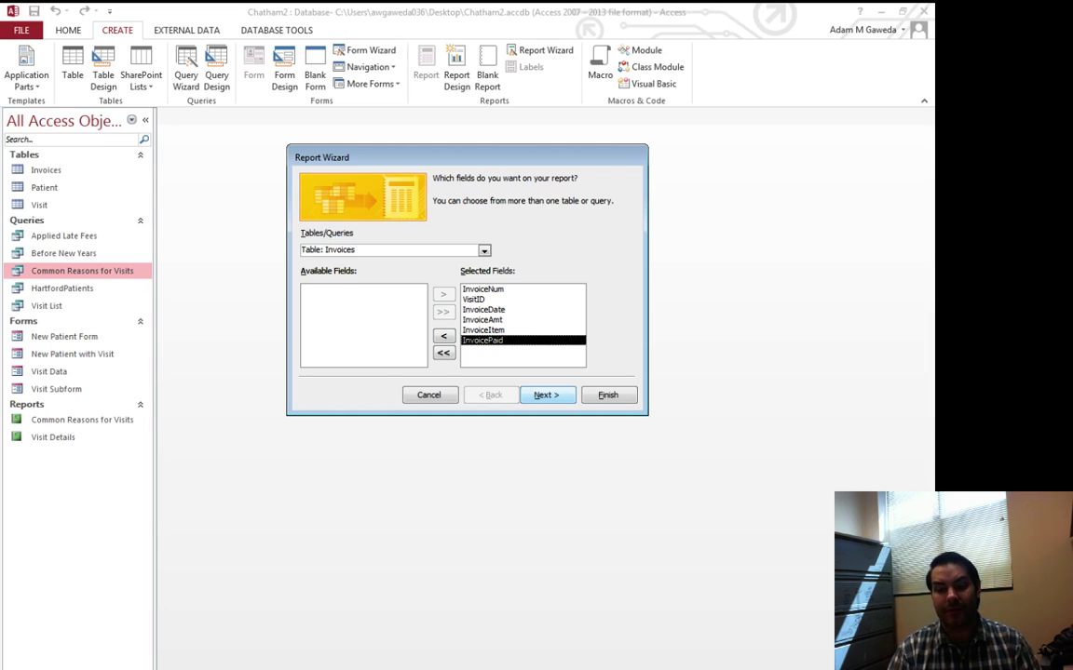
pyautogui.click(548, 396)
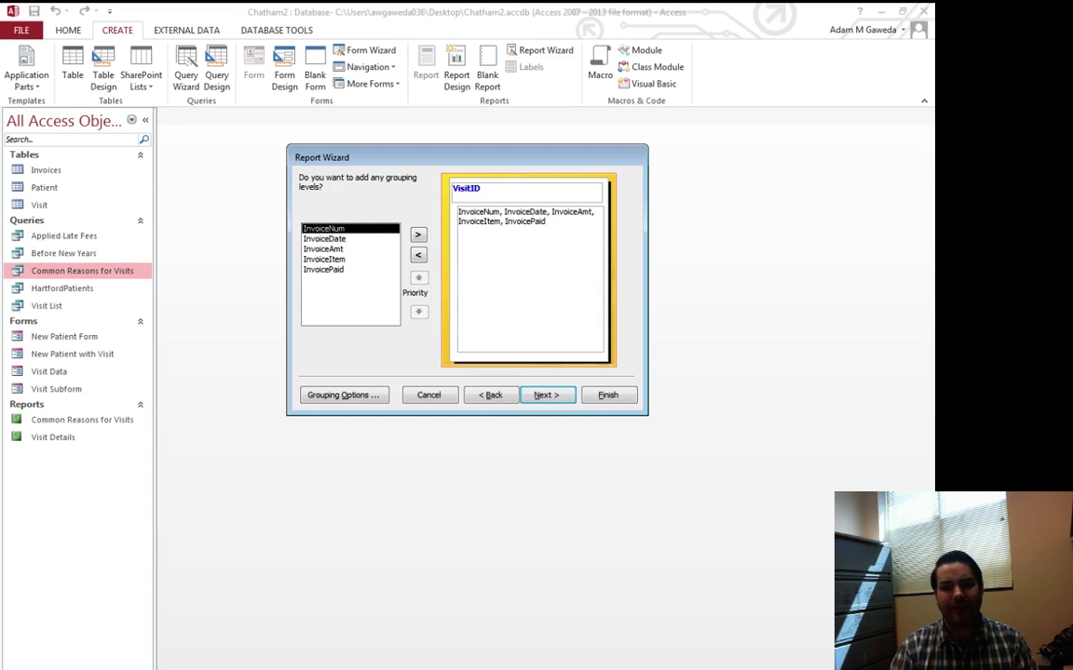
# - Accept the report's grouping by VisitID and sort the detail records by InvoiceDate in ascending order
pyautogui.press('Return')
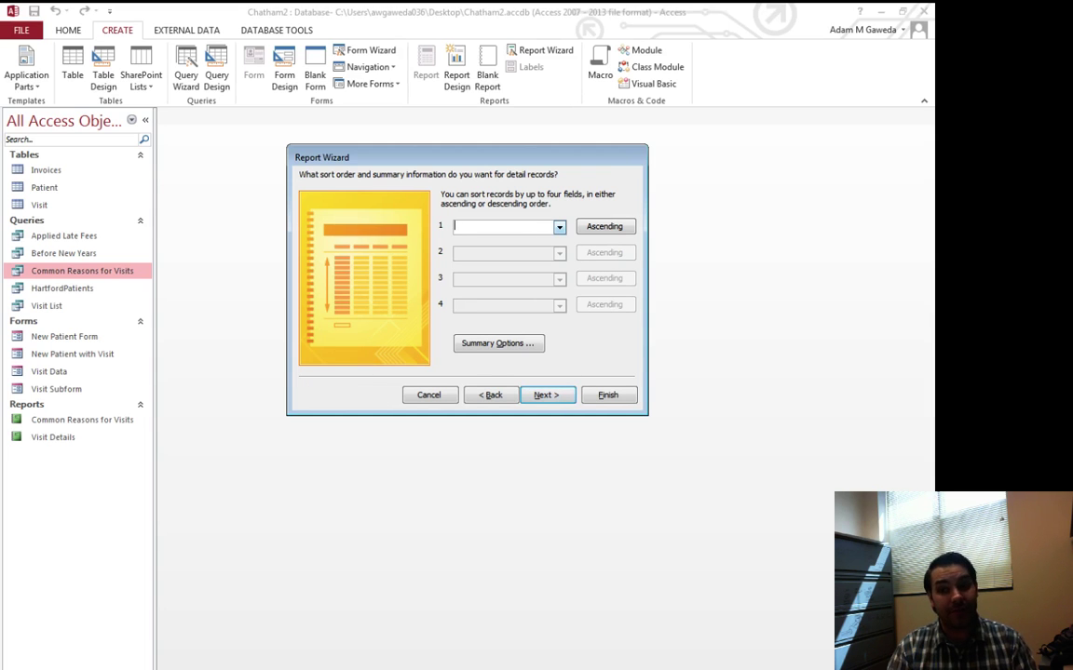
pyautogui.click(559, 227)
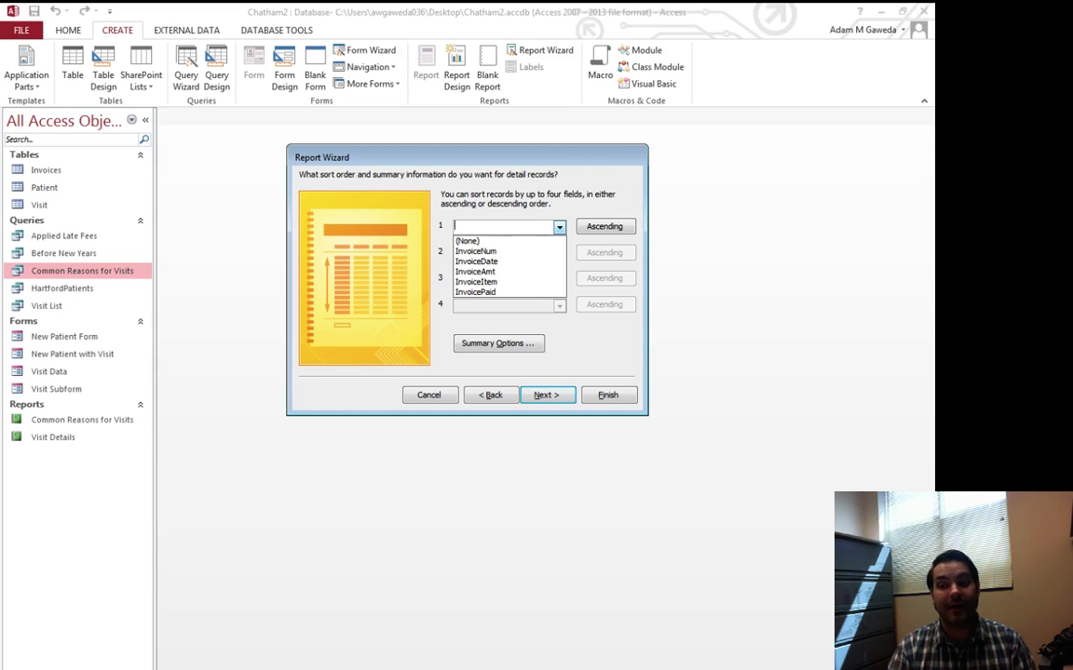
pyautogui.press('Down')
pyautogui.press('Down')
pyautogui.press('Return')
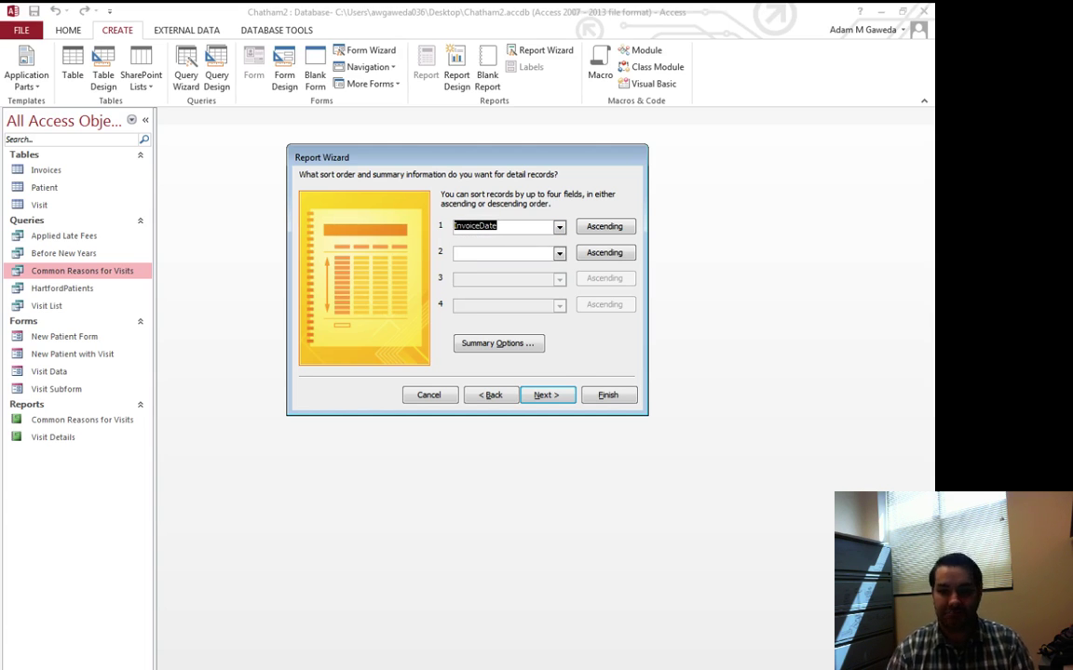
pyautogui.press('Return')
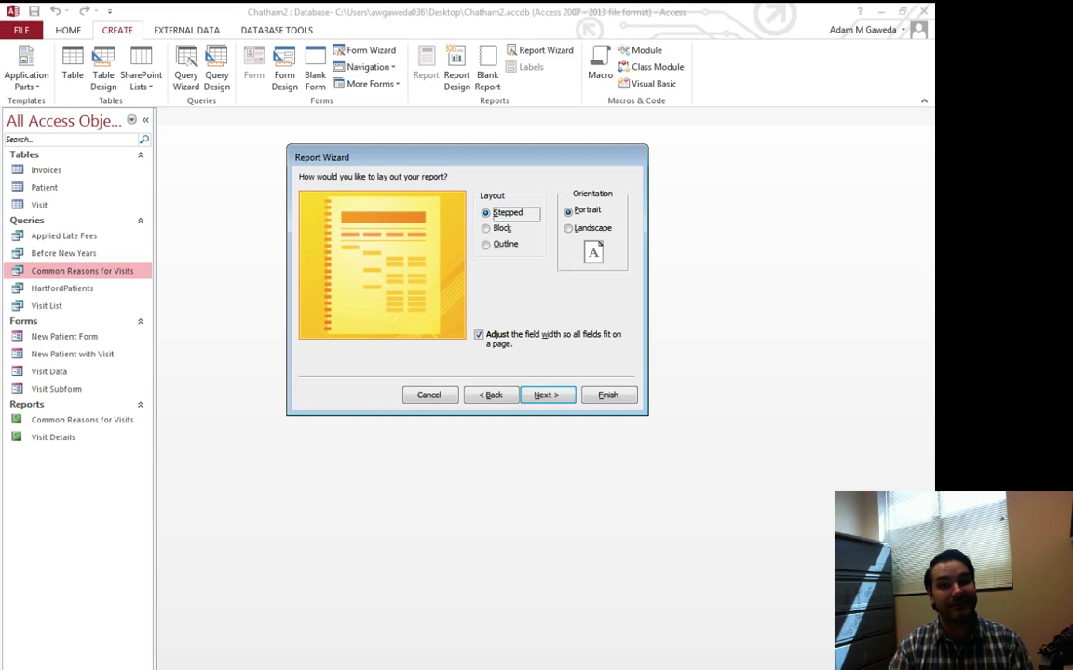
# - Compare the Block and Outline layouts and choose the Stepped layout for the report
pyautogui.click(487, 228)
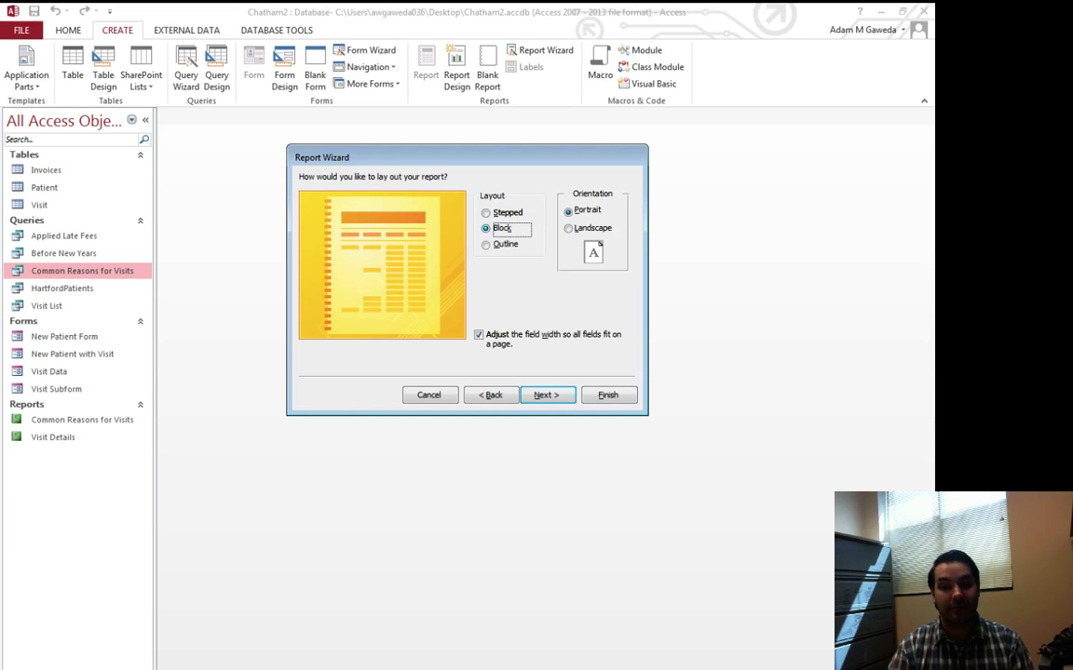
pyautogui.click(486, 245)
pyautogui.click(486, 229)
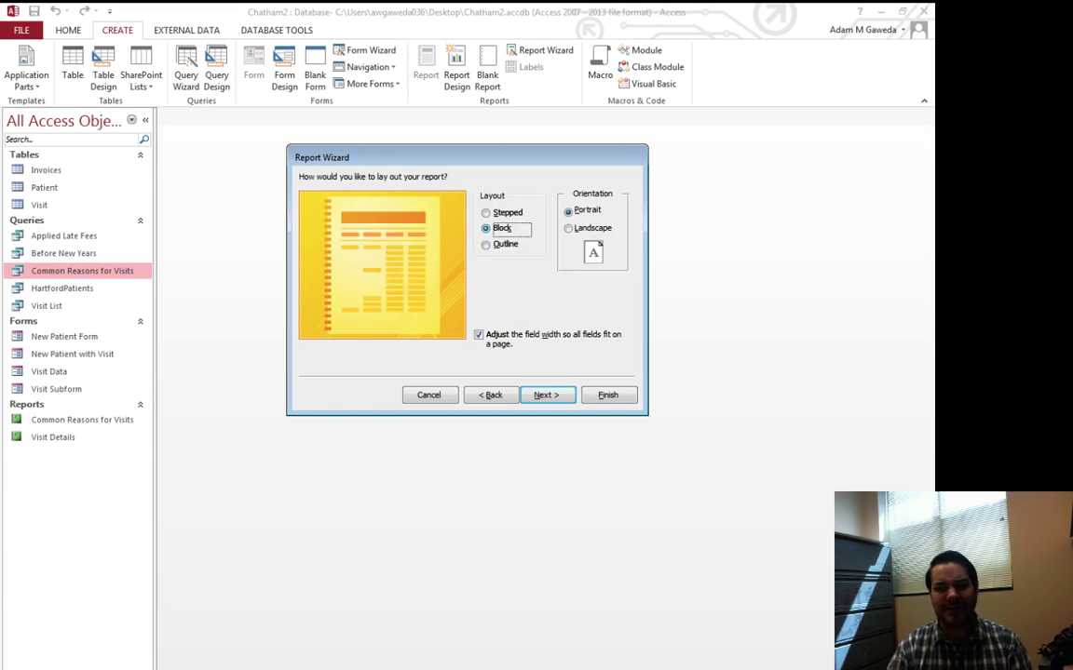
pyautogui.click(485, 213)
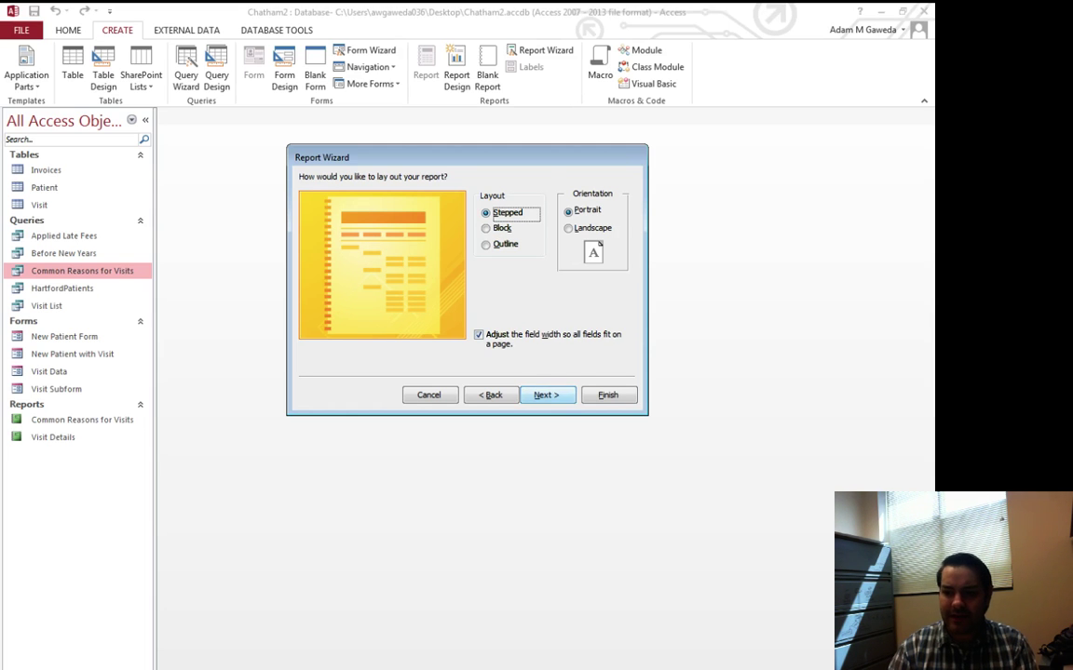
pyautogui.click(548, 394)
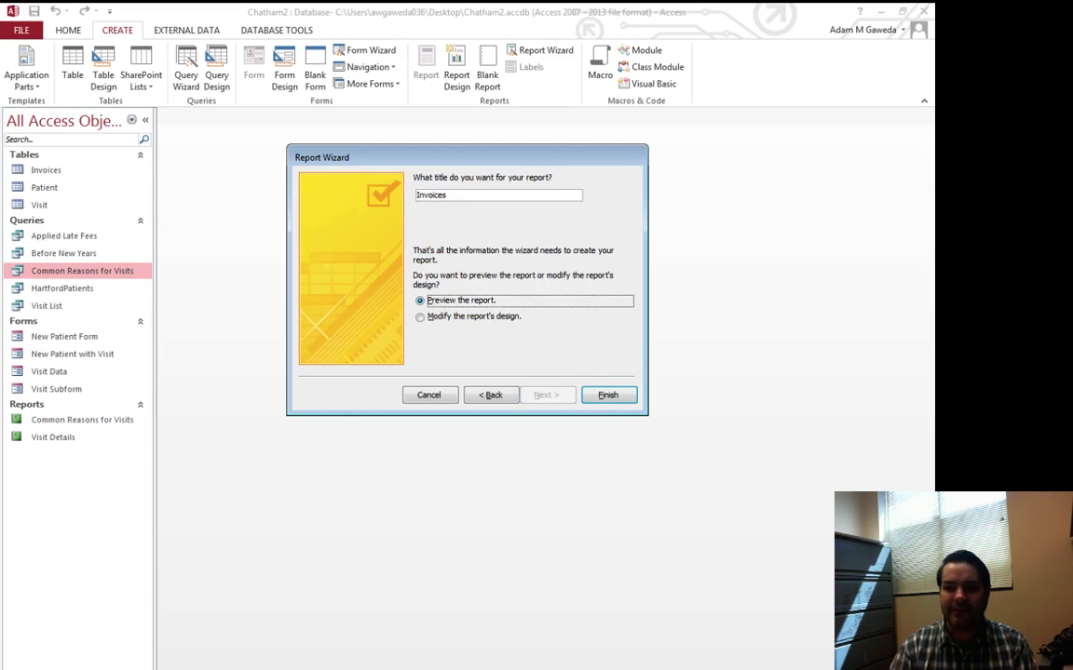
# - Title the report Invoices Report and finish the wizard with the report preview
pyautogui.click(449, 196)
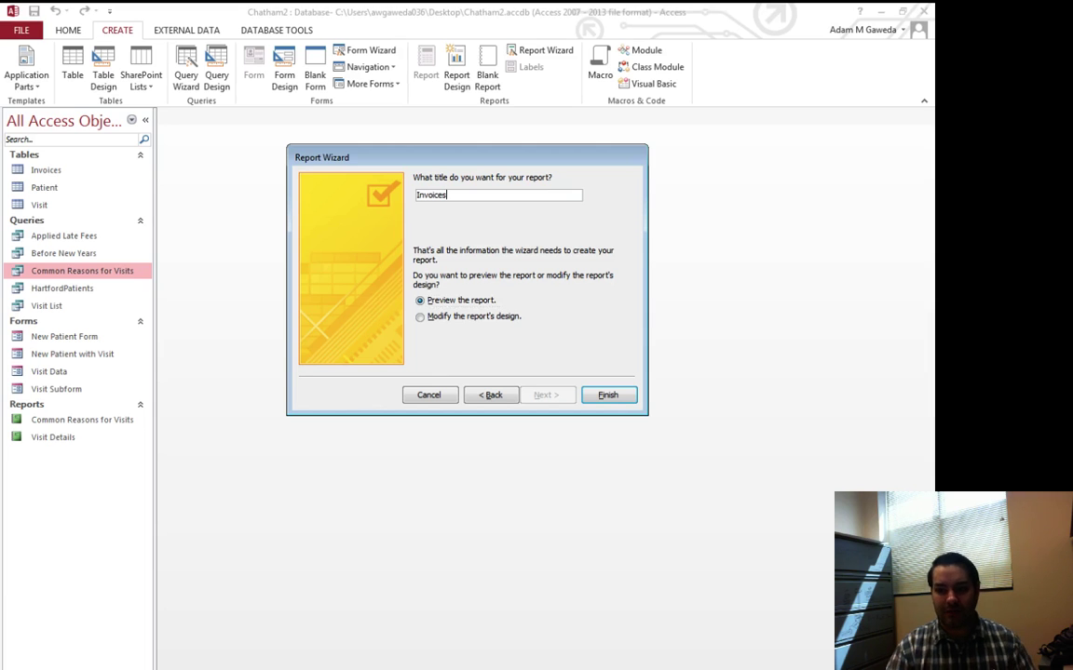
pyautogui.write('Report')
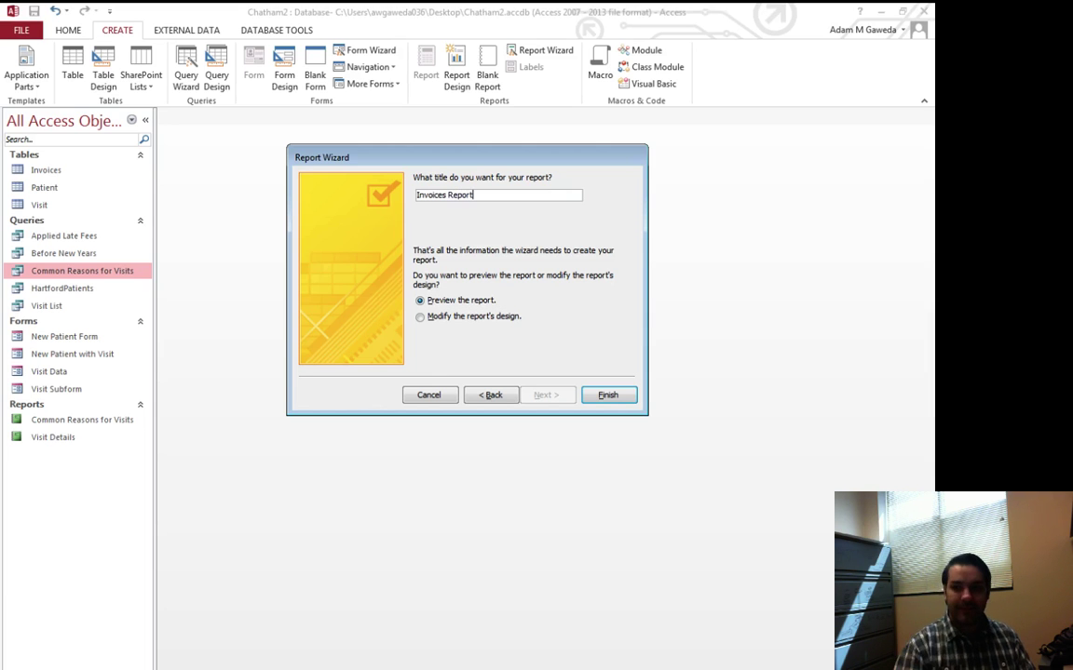
pyautogui.click(610, 398)
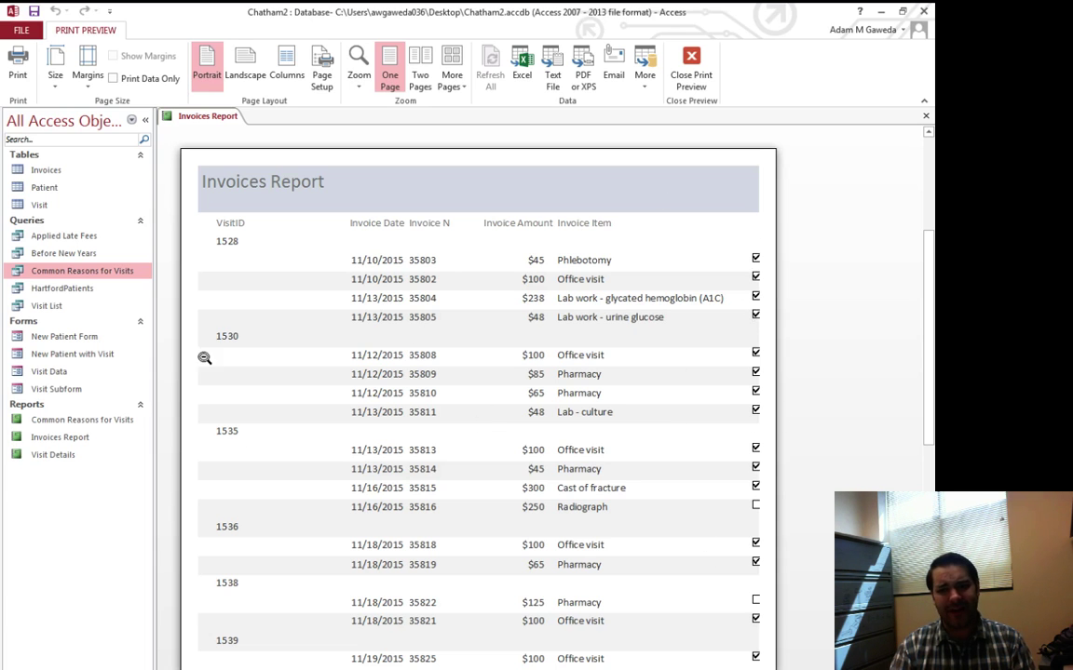
# - Leave the Invoices Report print preview and inspect its column headings and first record in Report View
pyautogui.click(689, 82)
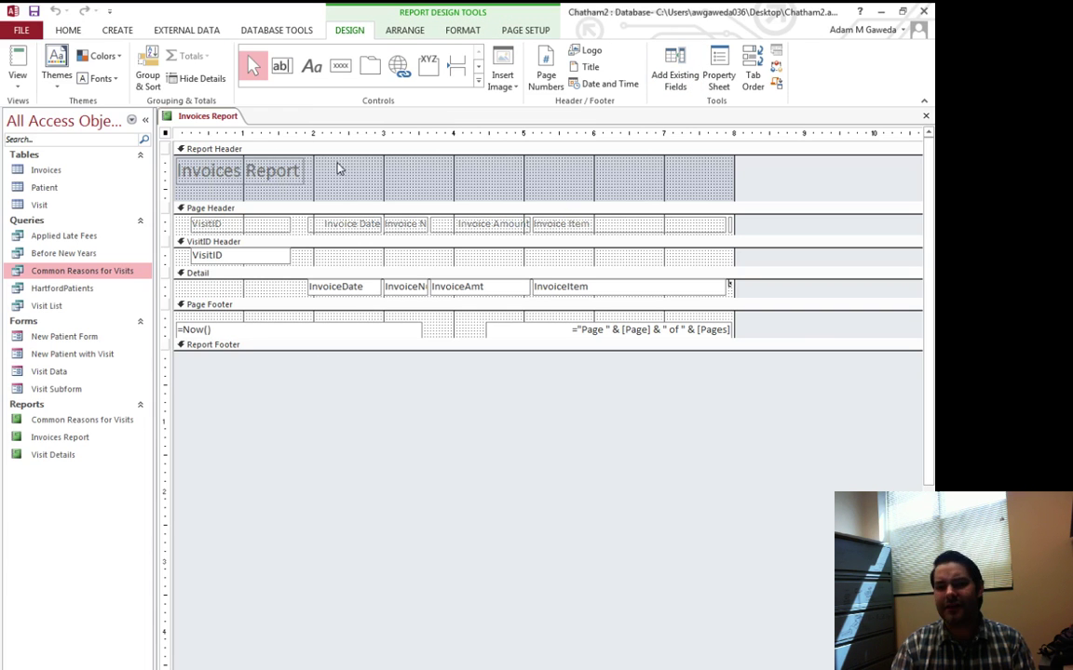
pyautogui.click(15, 57)
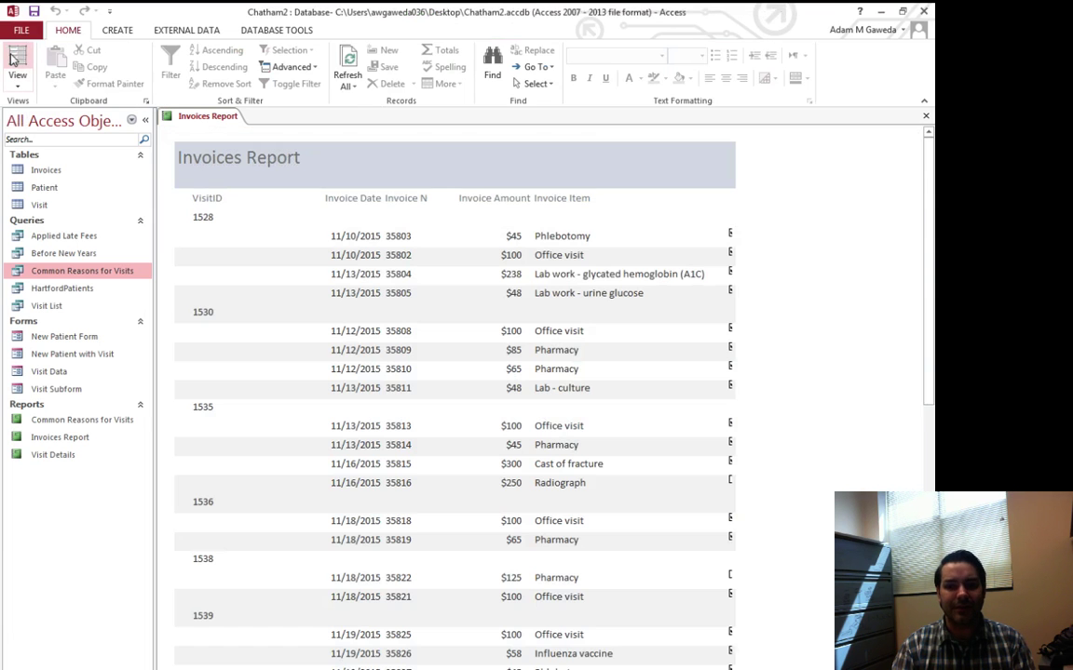
pyautogui.click(250, 194)
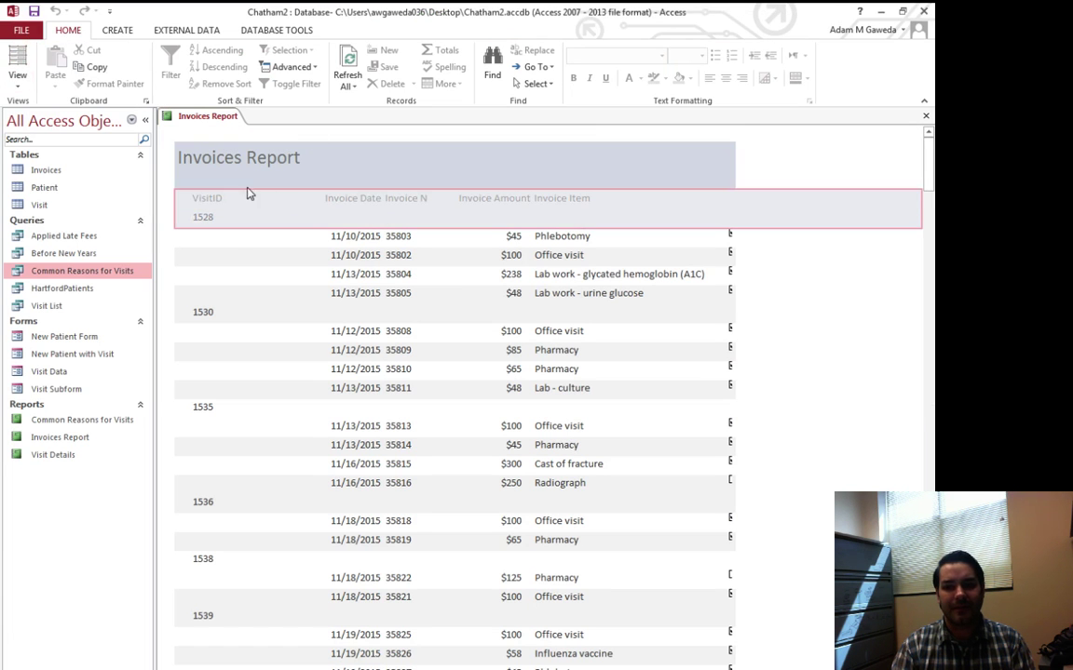
pyautogui.click(344, 244)
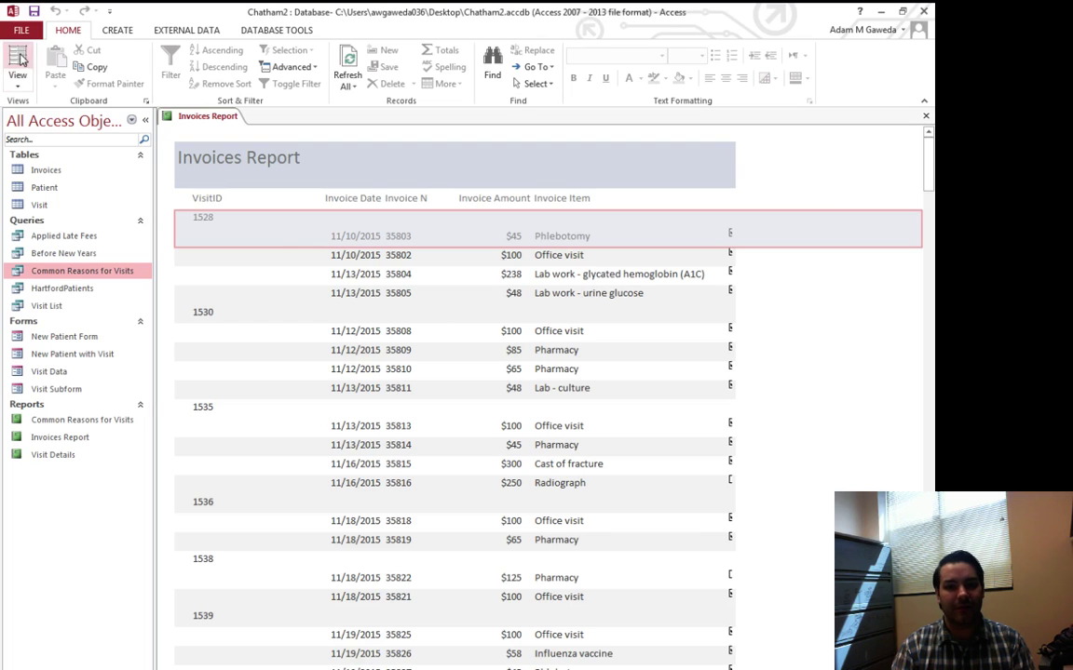
# - Open the Invoices Report in Layout View and narrow the VisitID value column to fit its numbers
pyautogui.click(19, 84)
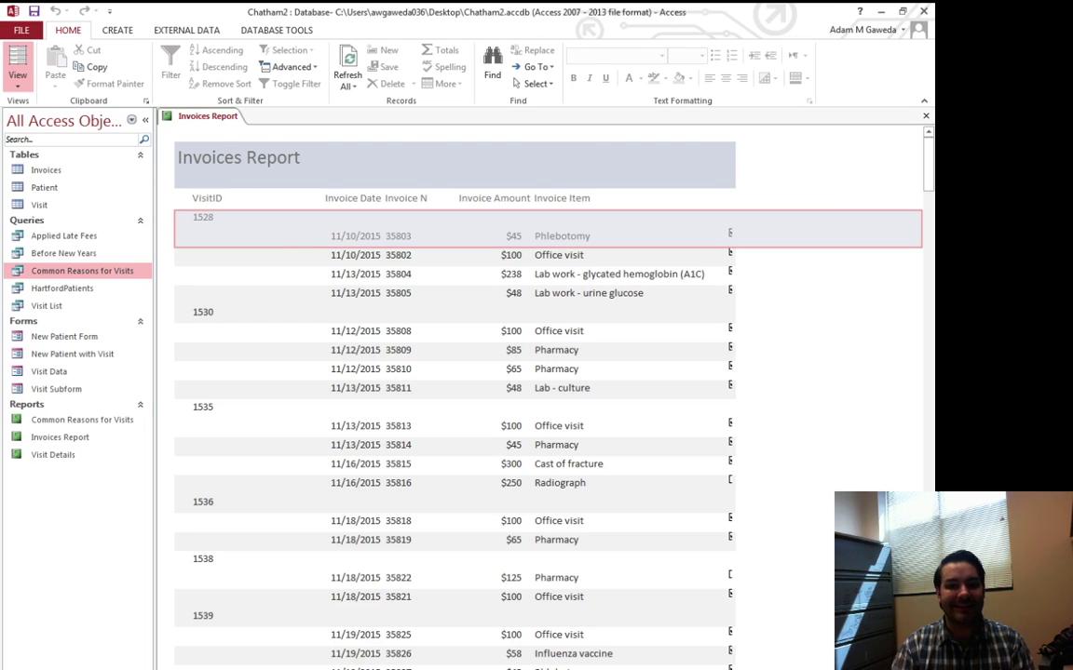
pyautogui.click(227, 199)
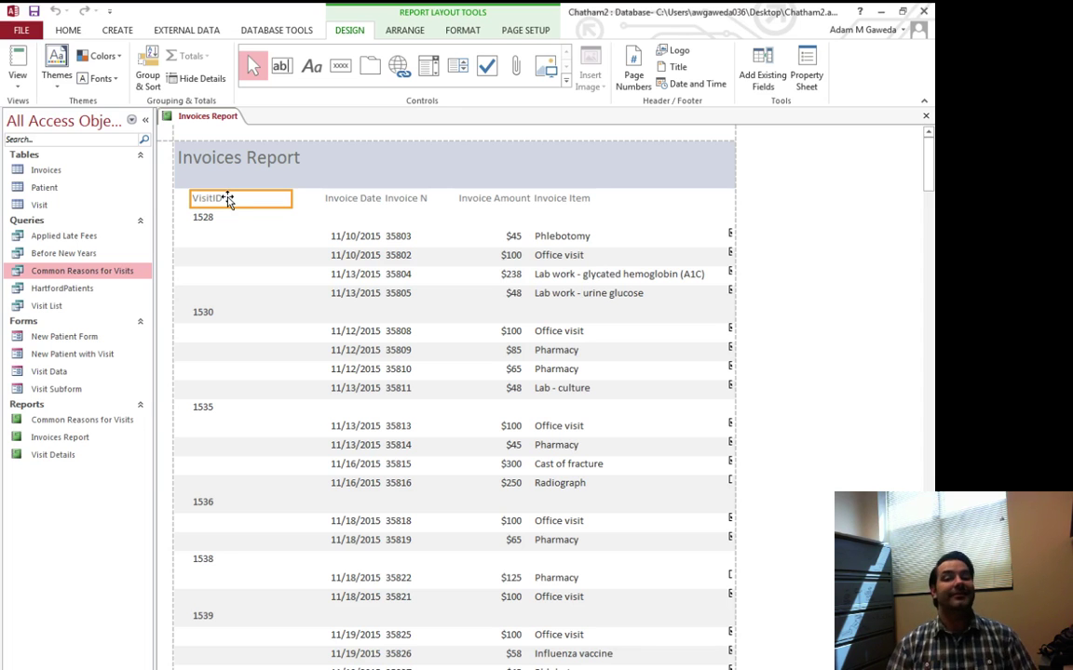
pyautogui.click(255, 216)
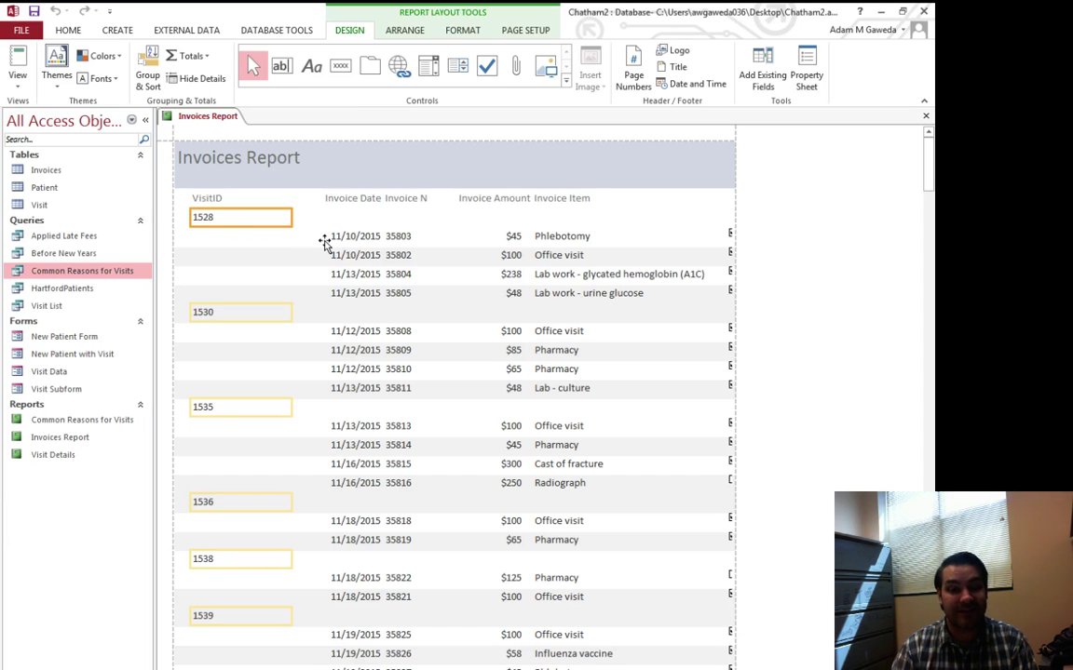
pyautogui.moveTo(290, 217); pyautogui.dragTo(221, 216)
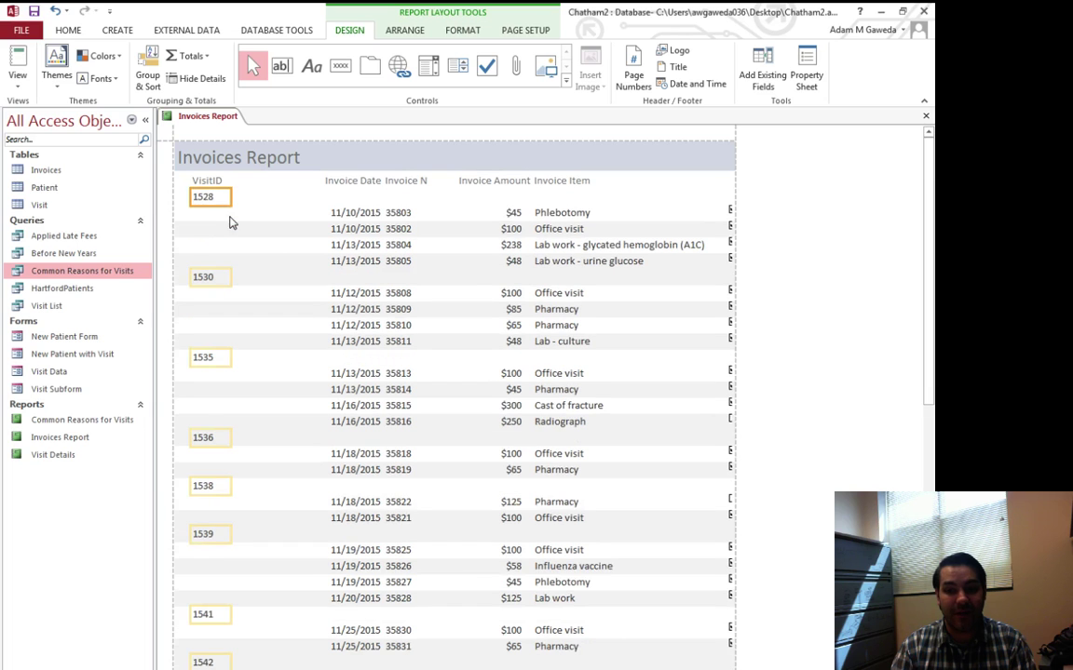
# - Reposition the Invoice Date values and heading closer to the VisitID column, keeping them just wide enough for the full dates
pyautogui.click(346, 214)
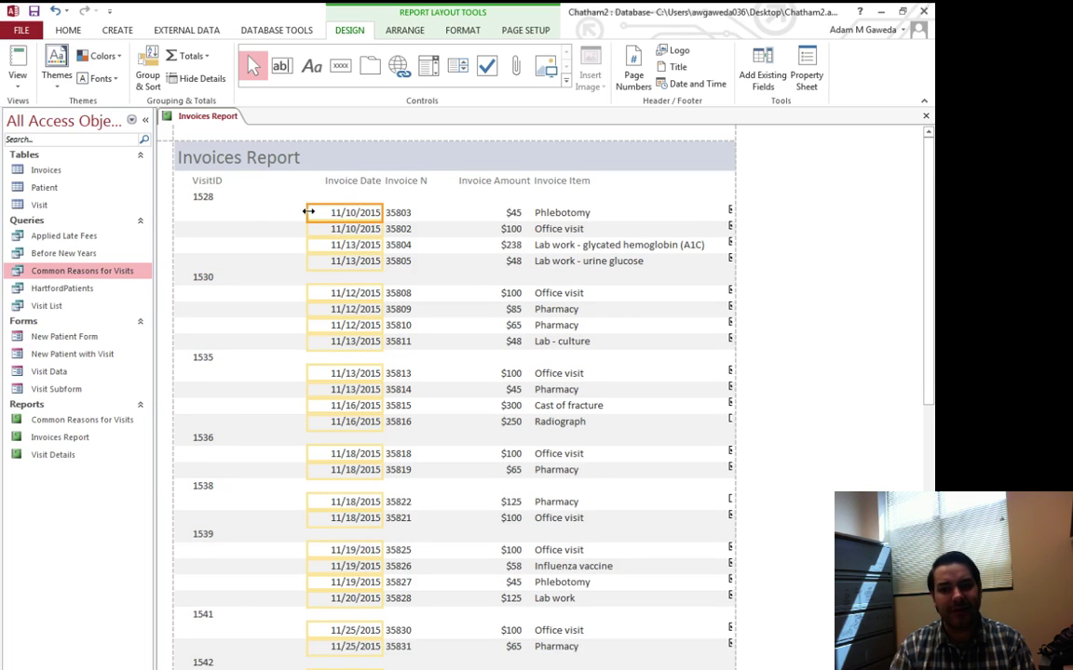
pyautogui.moveTo(309, 213); pyautogui.dragTo(237, 212)
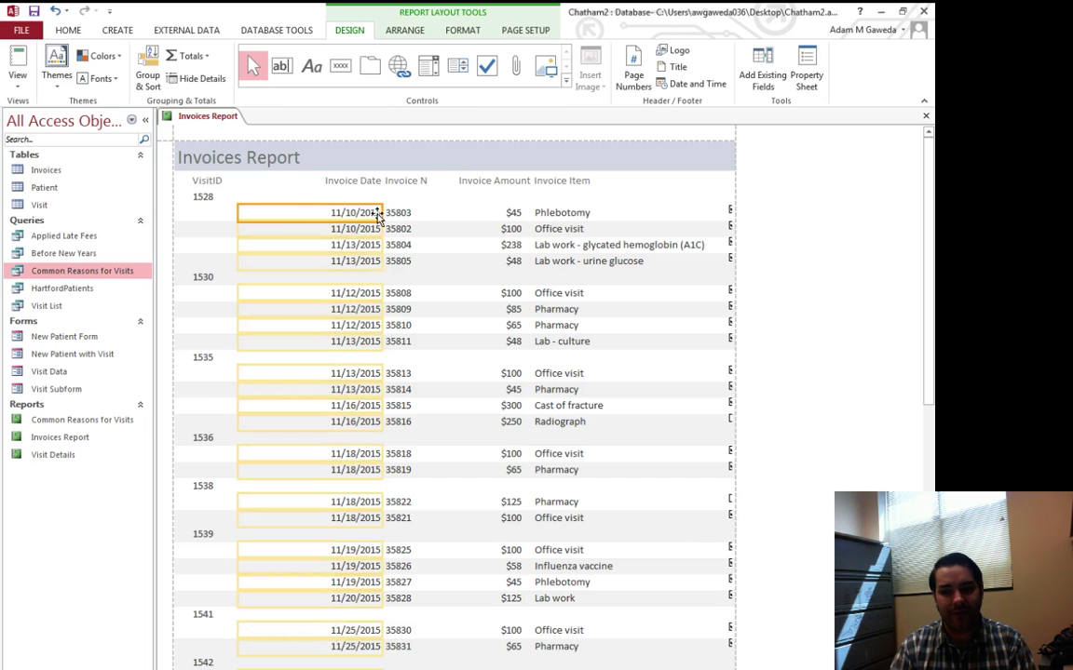
pyautogui.moveTo(380, 214); pyautogui.dragTo(291, 216)
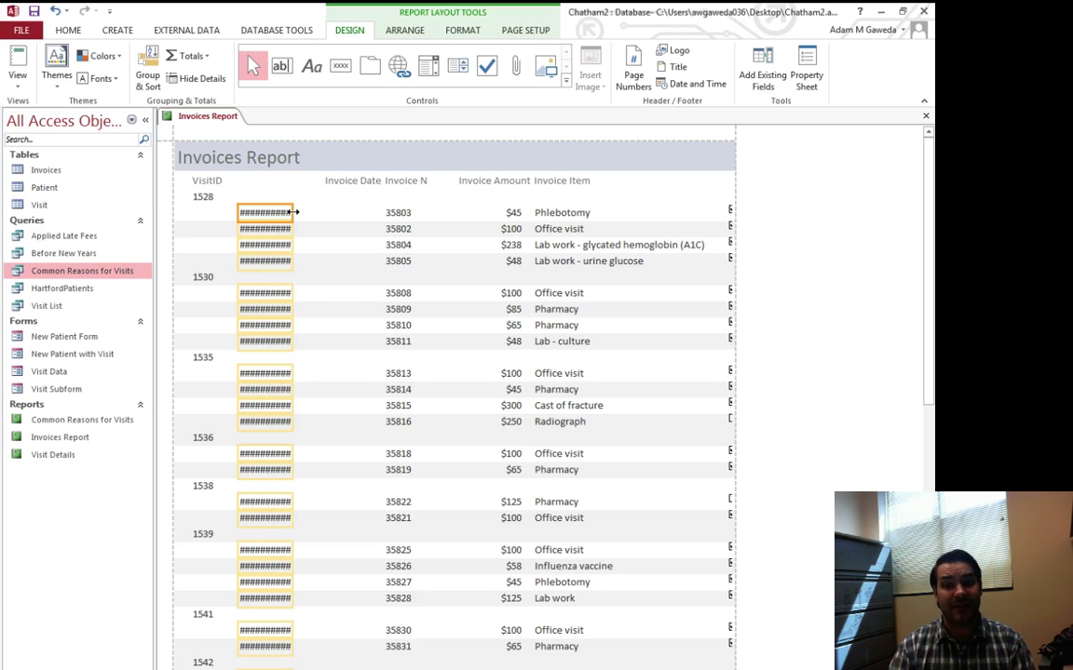
pyautogui.moveTo(292, 212); pyautogui.dragTo(256, 187)
pyautogui.click(335, 185)
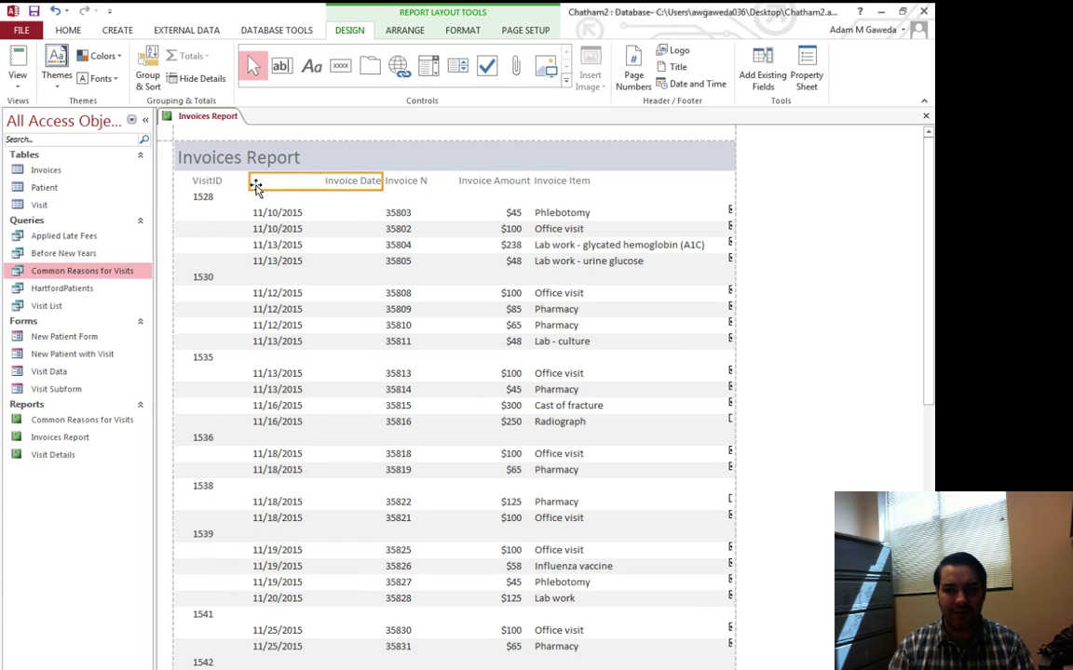
pyautogui.moveTo(381, 186); pyautogui.dragTo(316, 181)
# - Extend the Invoice Number values and heading toward Invoice Date, and narrow both together to fit the full heading
pyautogui.click(408, 218)
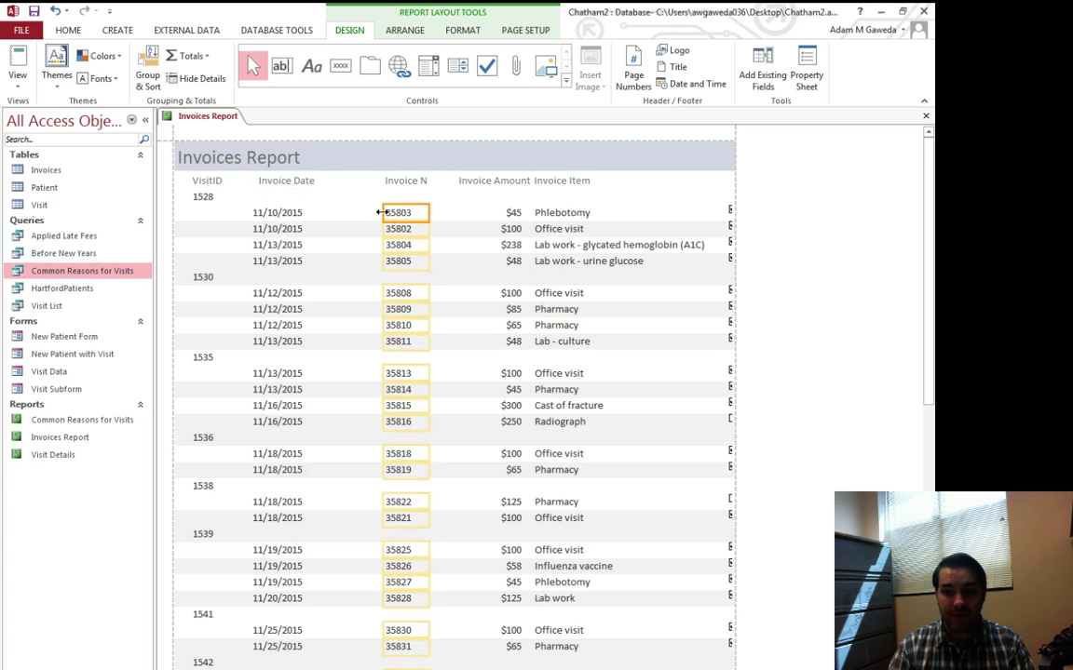
pyautogui.moveTo(383, 212); pyautogui.dragTo(327, 212)
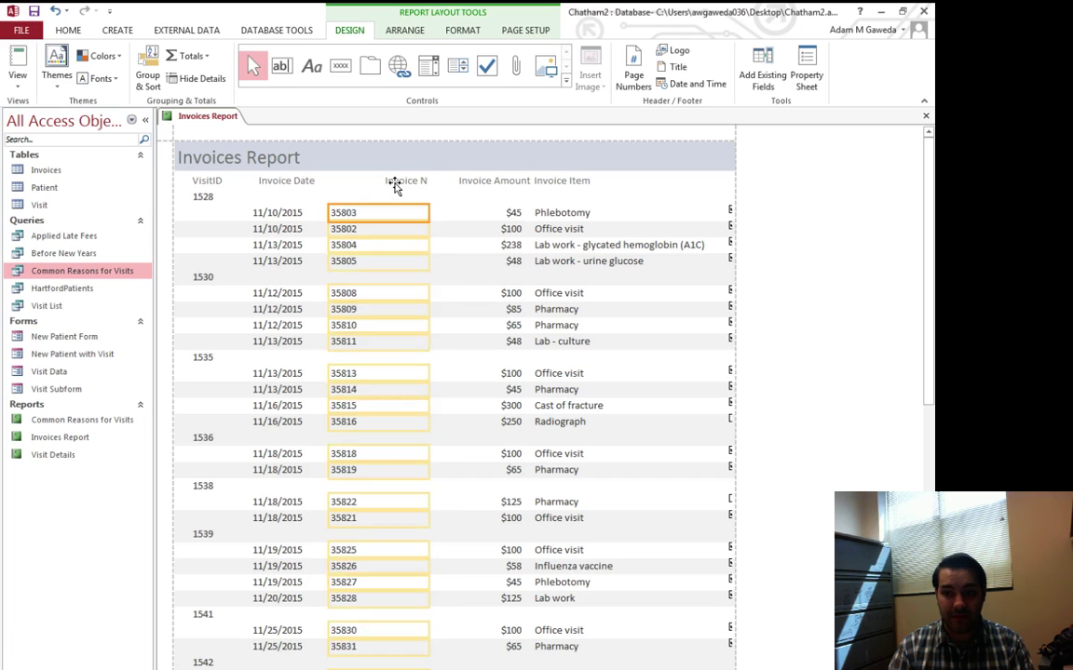
pyautogui.click(394, 184)
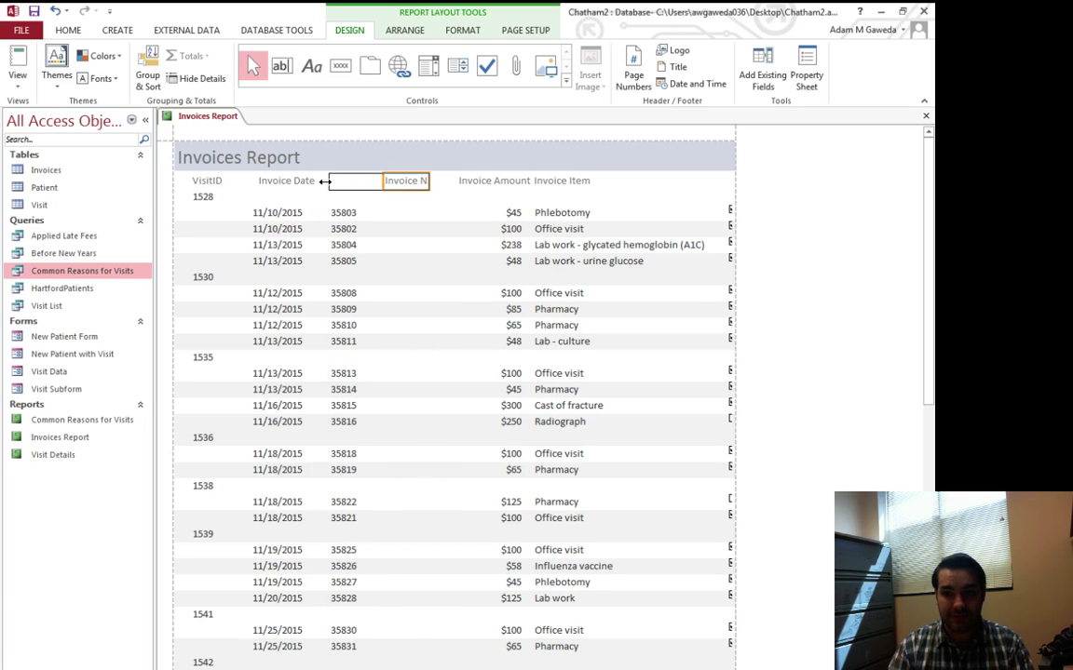
pyautogui.moveTo(325, 181); pyautogui.dragTo(328, 182)
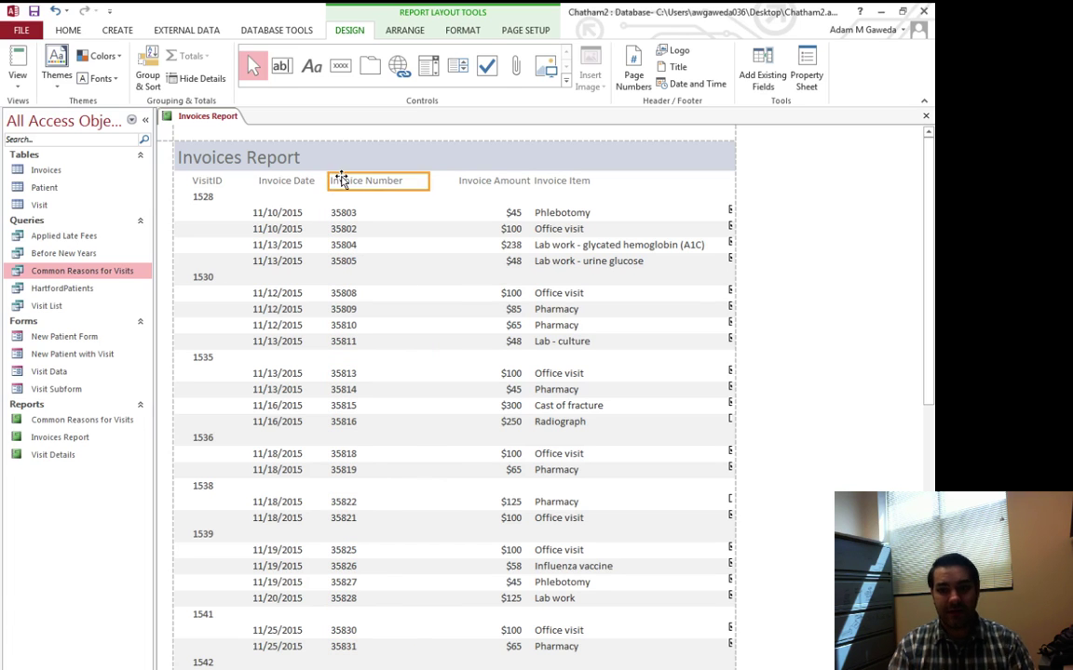
pyautogui.keyDown('shift'); pyautogui.click(390, 215); pyautogui.keyUp('shift')
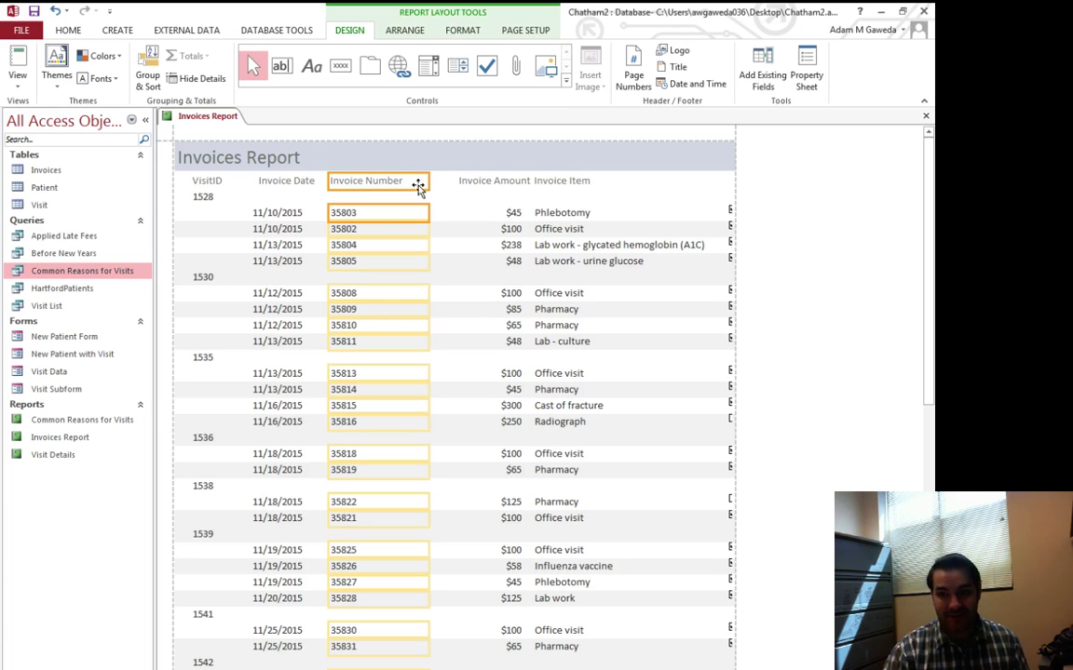
pyautogui.moveTo(428, 181); pyautogui.dragTo(407, 183)
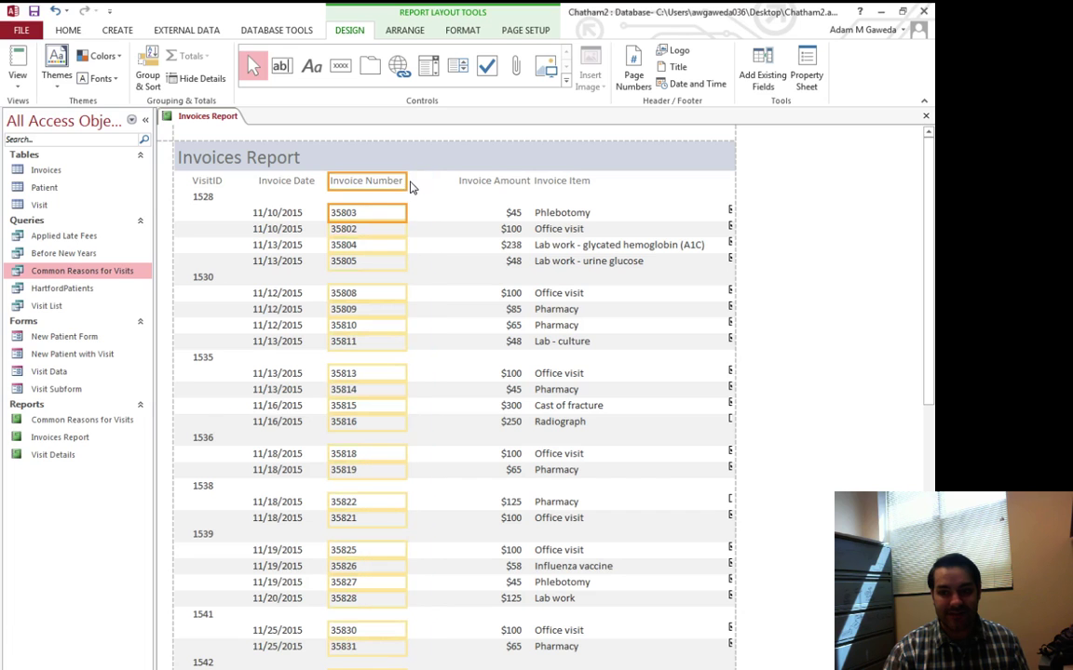
# - Shift the Invoice Amount values and heading together toward Invoice Number and trim their excess width
pyautogui.click(431, 221)
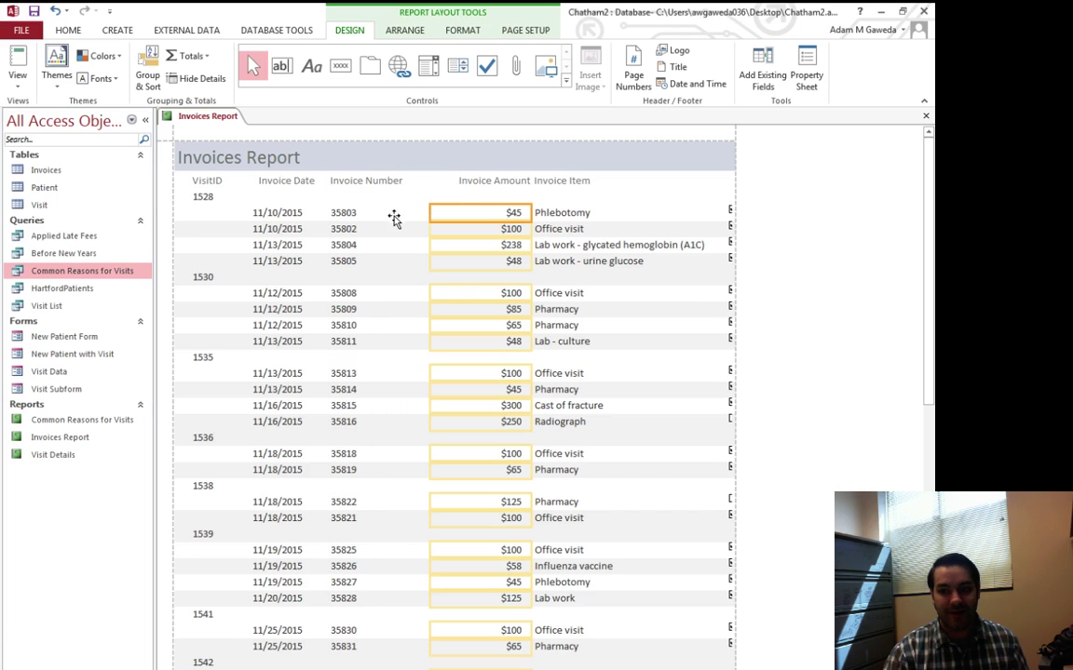
pyautogui.click(393, 216)
pyautogui.click(471, 181)
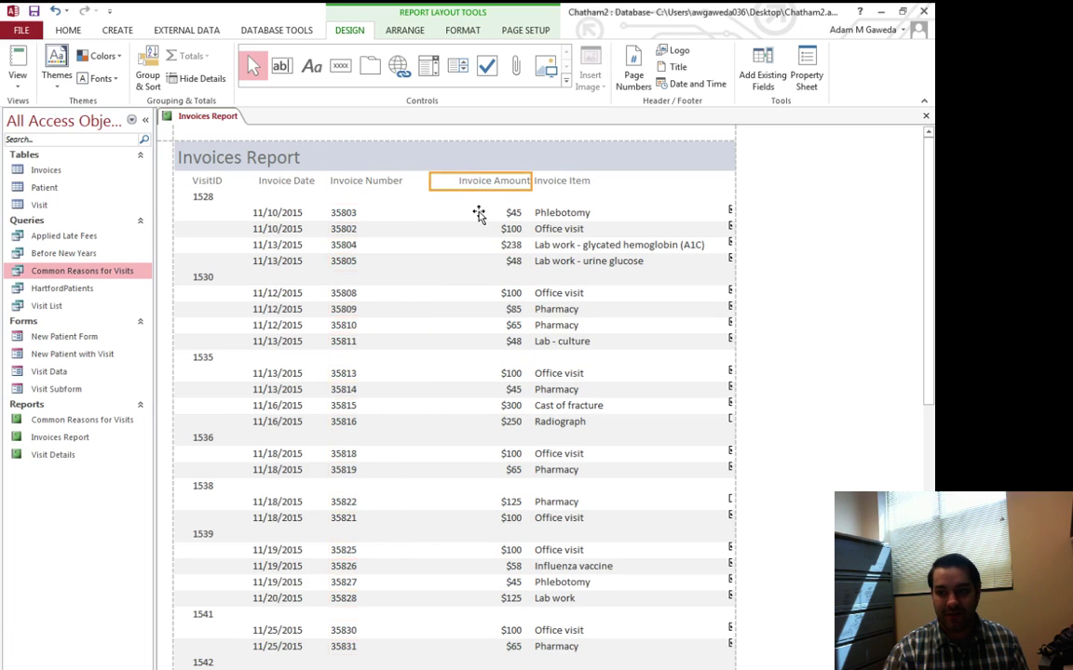
pyautogui.keyDown('ctrl'); pyautogui.click(477, 214); pyautogui.keyUp('ctrl')
pyautogui.moveTo(428, 183); pyautogui.dragTo(411, 181)
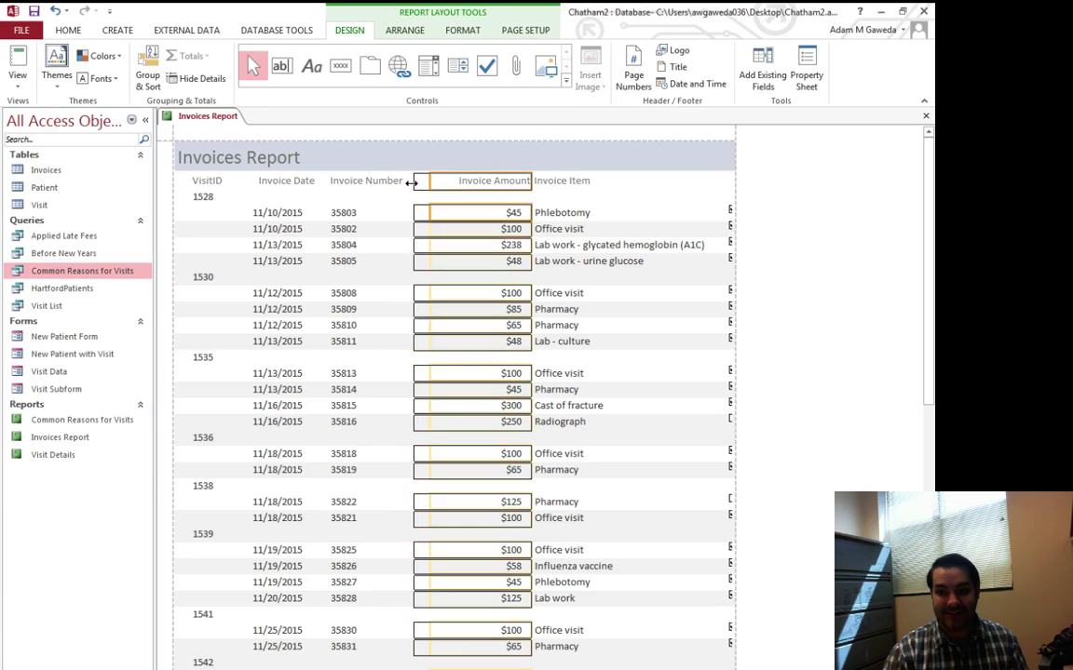
pyautogui.moveTo(534, 185); pyautogui.dragTo(492, 184)
# - Resize the Invoice Item values and heading to sit beside Invoice Amount, and fit the check box column fully inside the page
pyautogui.click(549, 184)
pyautogui.keyDown('shift'); pyautogui.click(556, 231); pyautogui.keyUp('shift')
pyautogui.moveTo(726, 184); pyautogui.dragTo(677, 212)
pyautogui.click(729, 211)
pyautogui.click(718, 198)
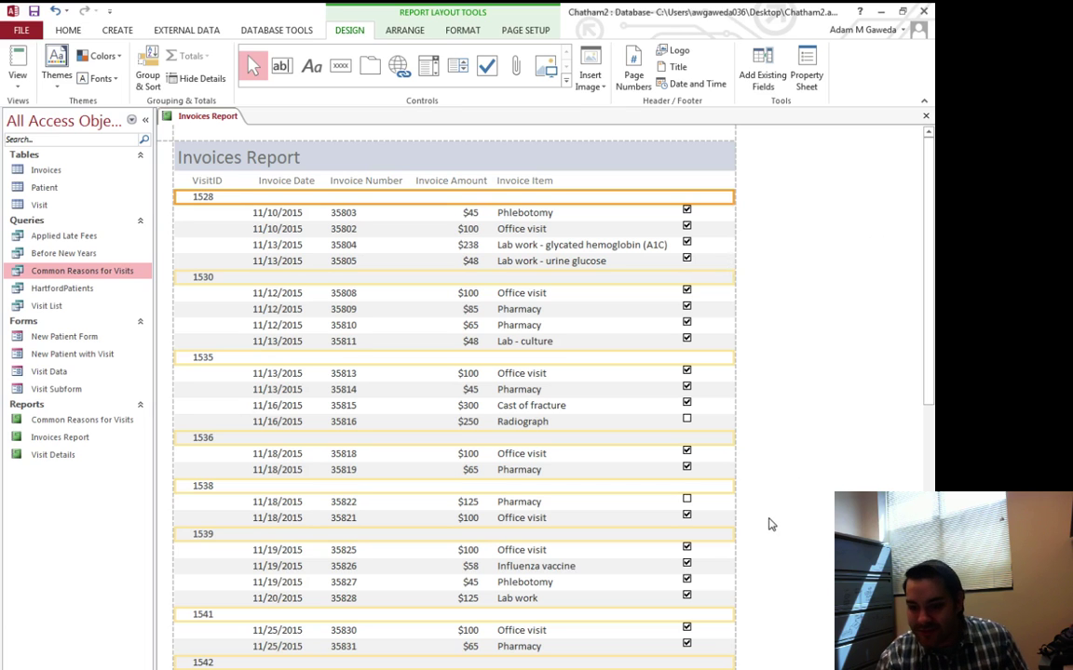
# - Review the rearranged columns down to the report's last records and return to its beginning
pyautogui.scroll(-5, 742, 356)
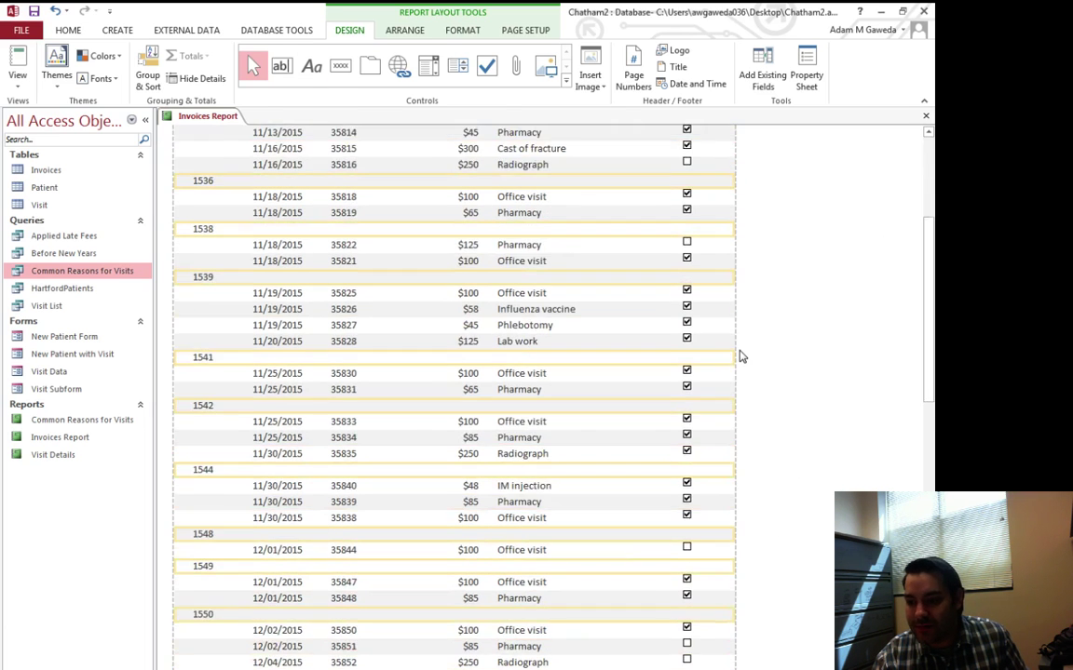
pyautogui.scroll(-20, 742, 357)
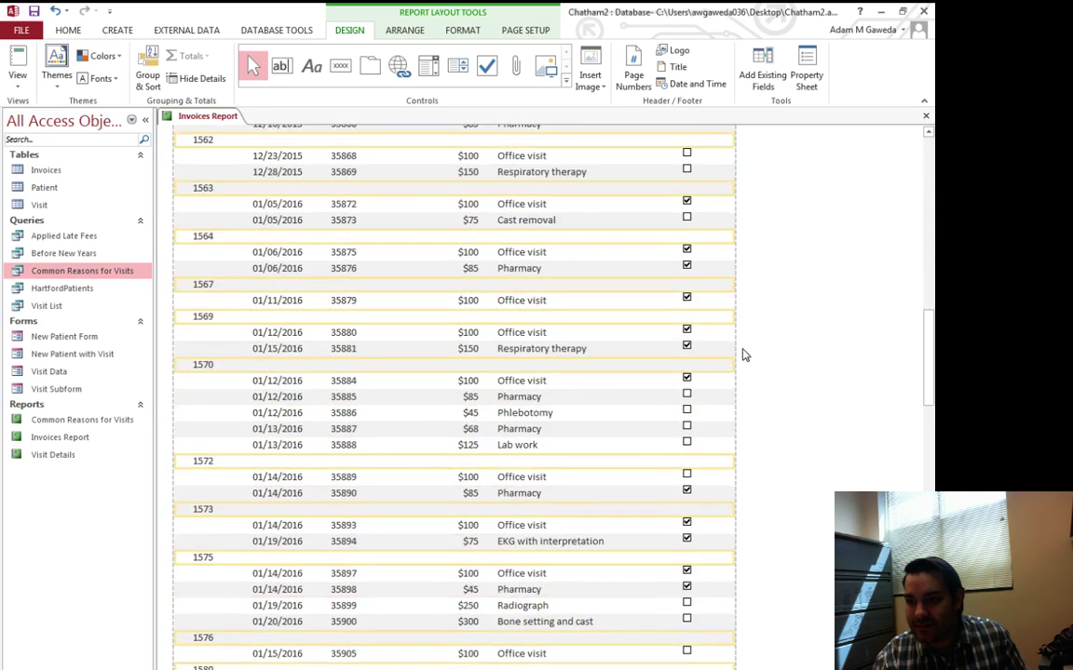
pyautogui.scroll(-20, 745, 353)
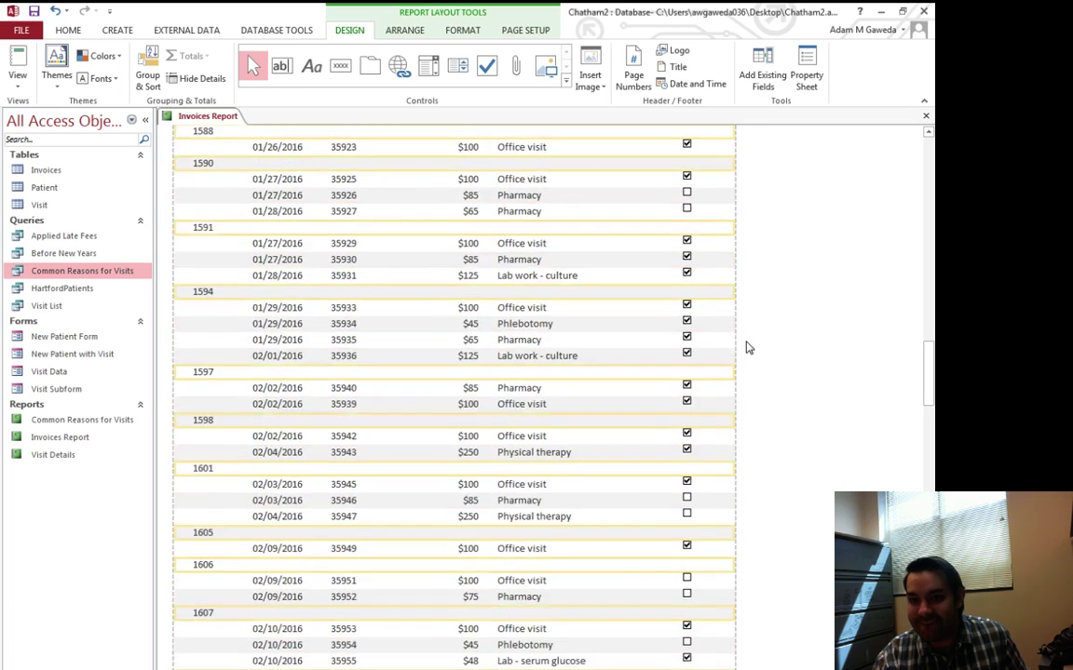
pyautogui.scroll(-20, 747, 347)
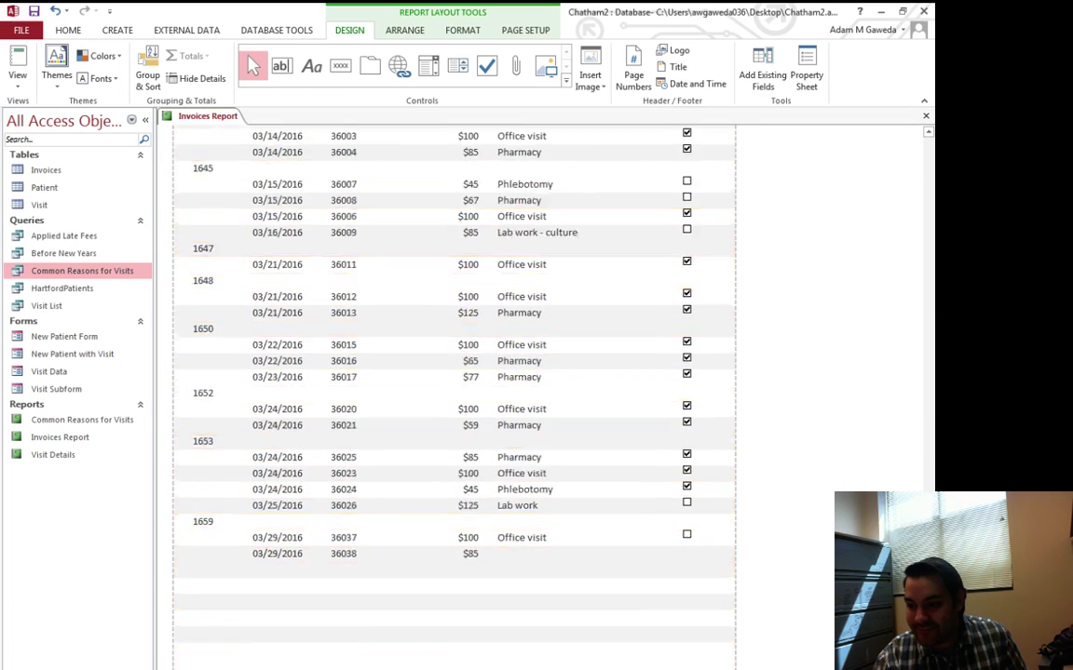
pyautogui.moveTo(931, 519); pyautogui.dragTo(929, 140)
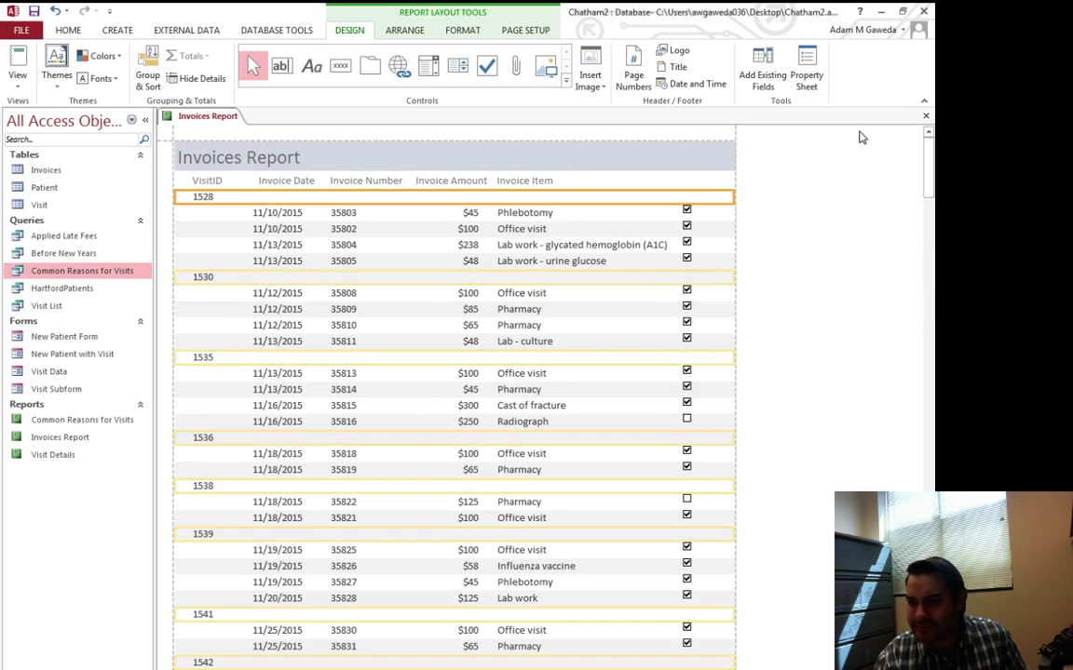
# - Try landscape orientation for the Invoices Report and return it to portrait
pyautogui.click(708, 182)
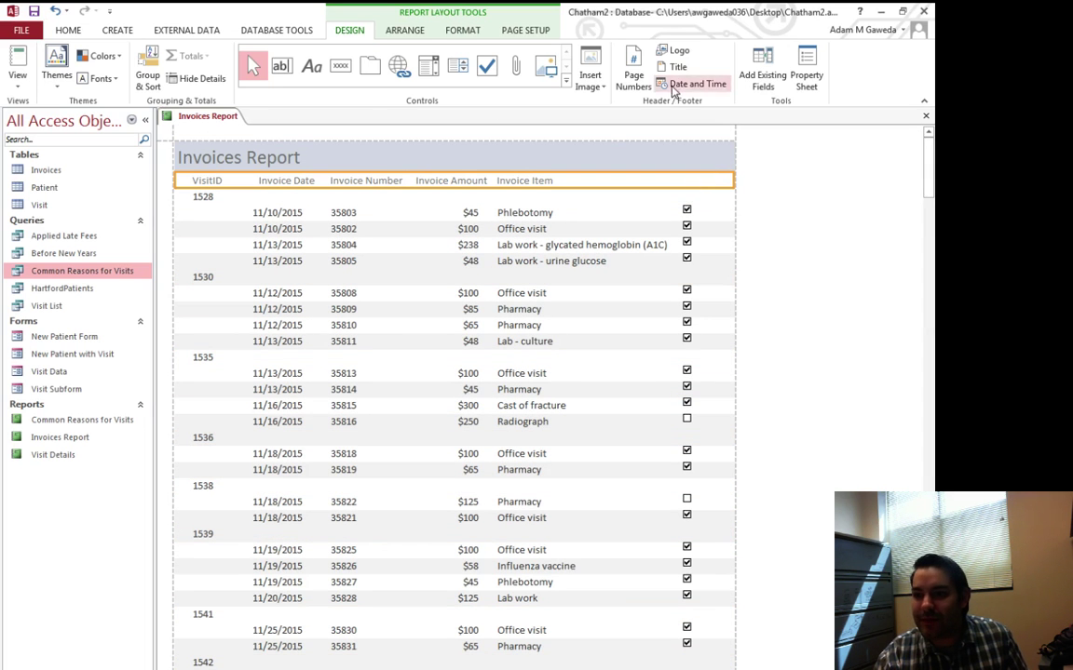
pyautogui.click(519, 34)
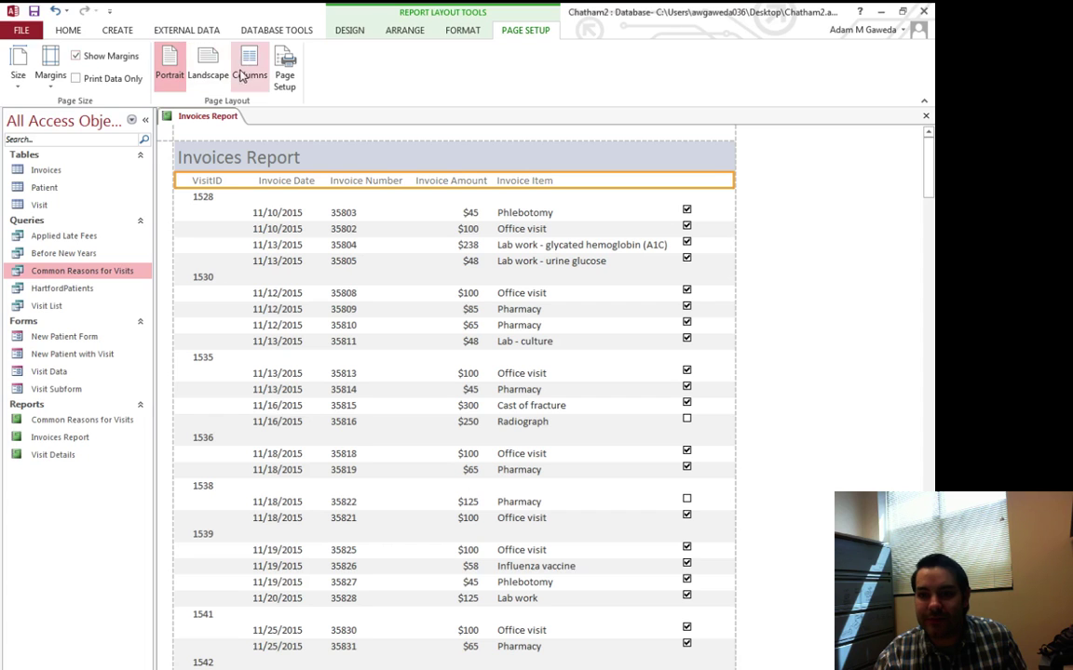
pyautogui.click(214, 74)
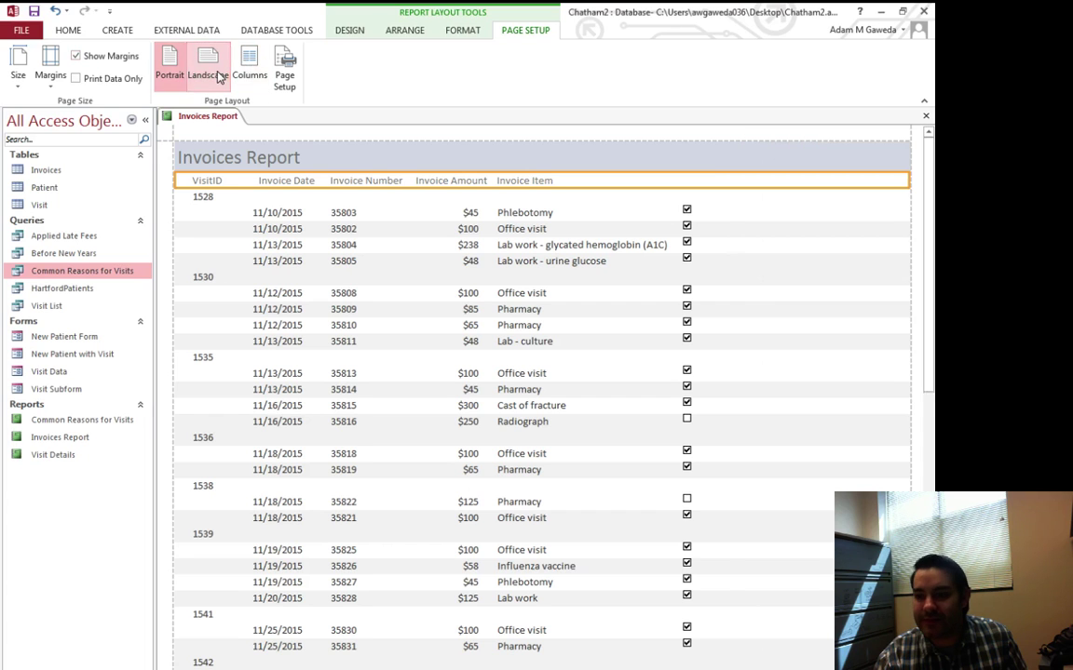
pyautogui.click(170, 73)
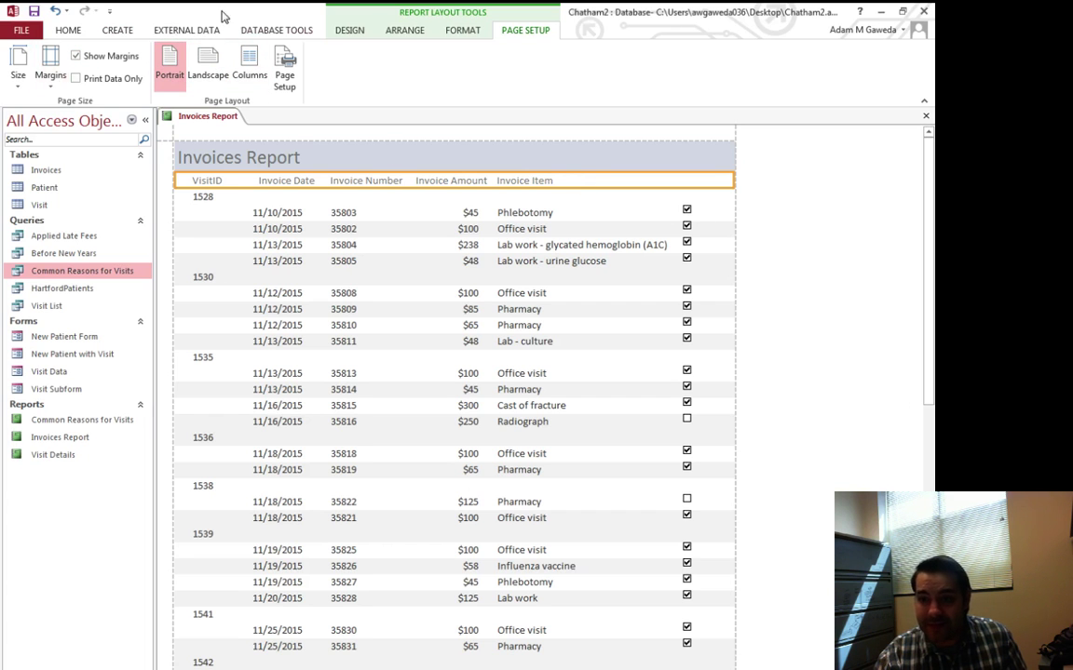
# - Apply a different theme that gives the Invoices Report a light blue title band and a new font
pyautogui.click(350, 31)
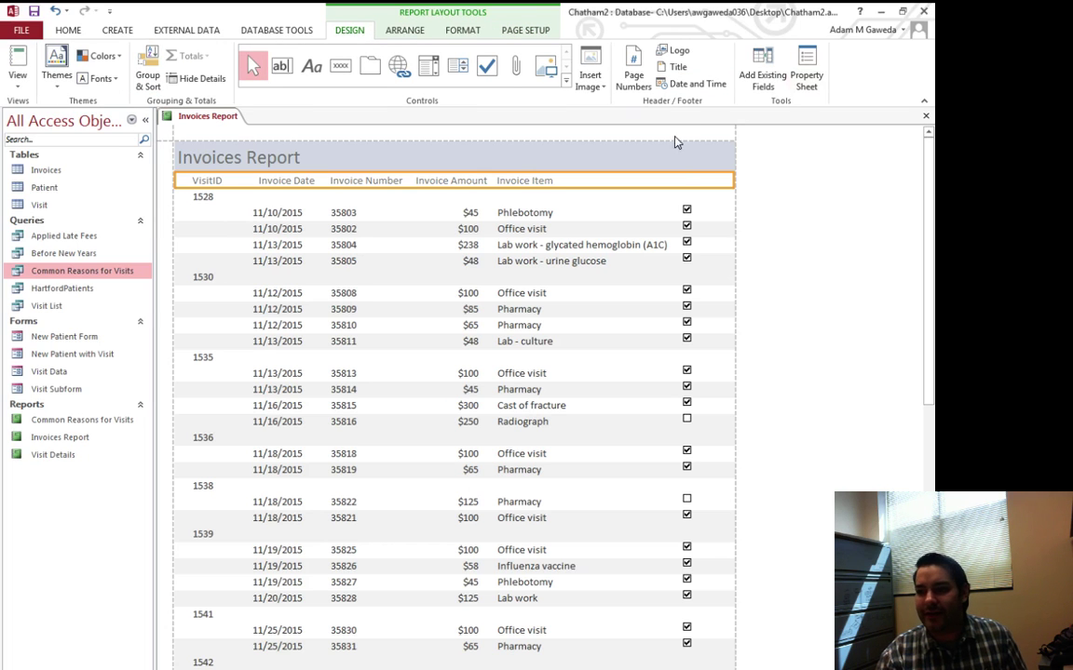
pyautogui.click(611, 208)
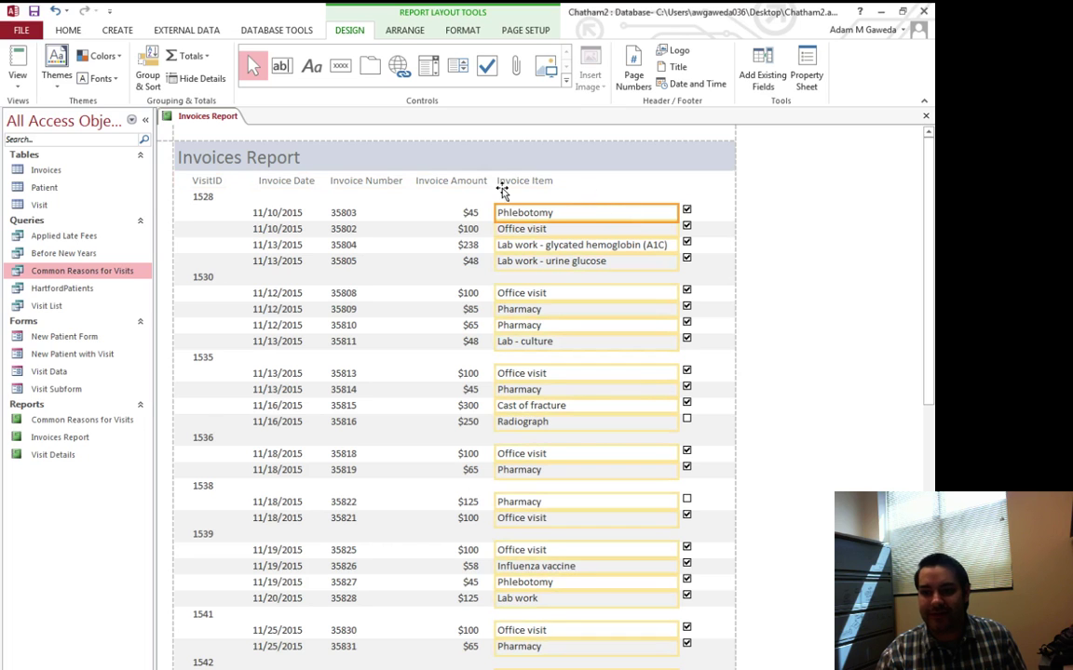
pyautogui.click(315, 145)
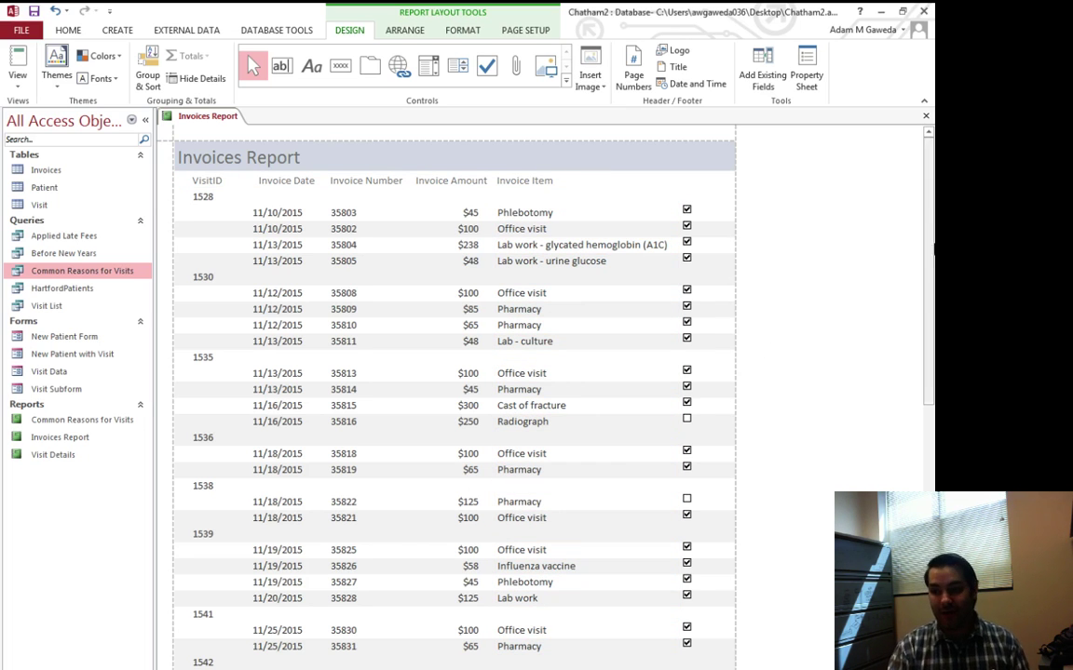
pyautogui.moveTo(926, 166)
pyautogui.mouseDown()
pyautogui.moveTo(927, 605)
pyautogui.moveTo(927, 147)
pyautogui.mouseUp()
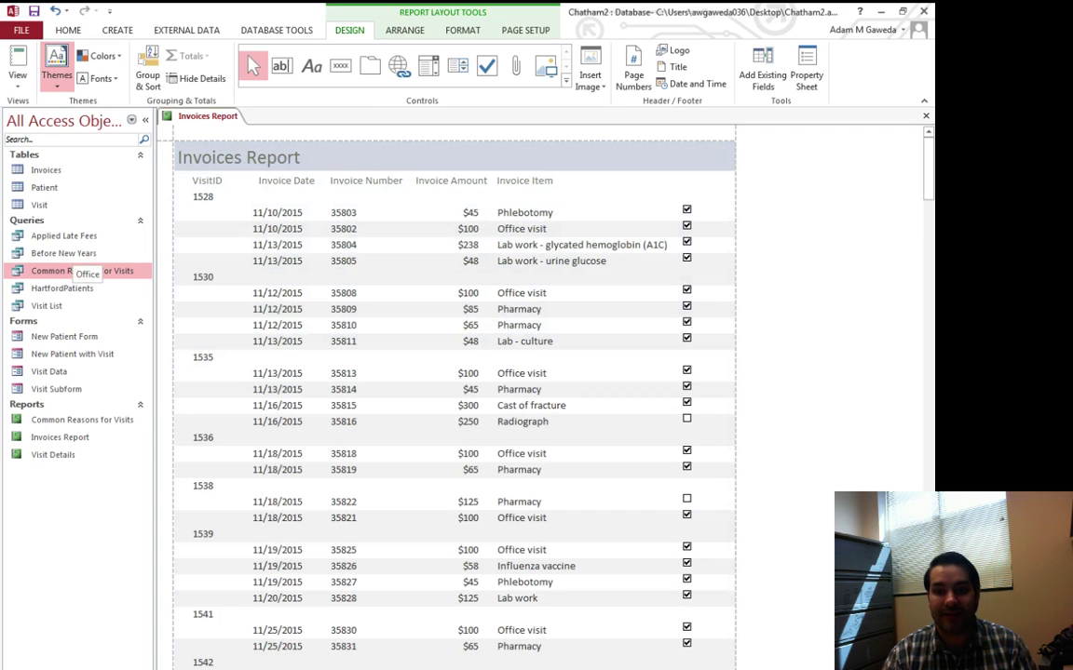
pyautogui.click(56, 65)
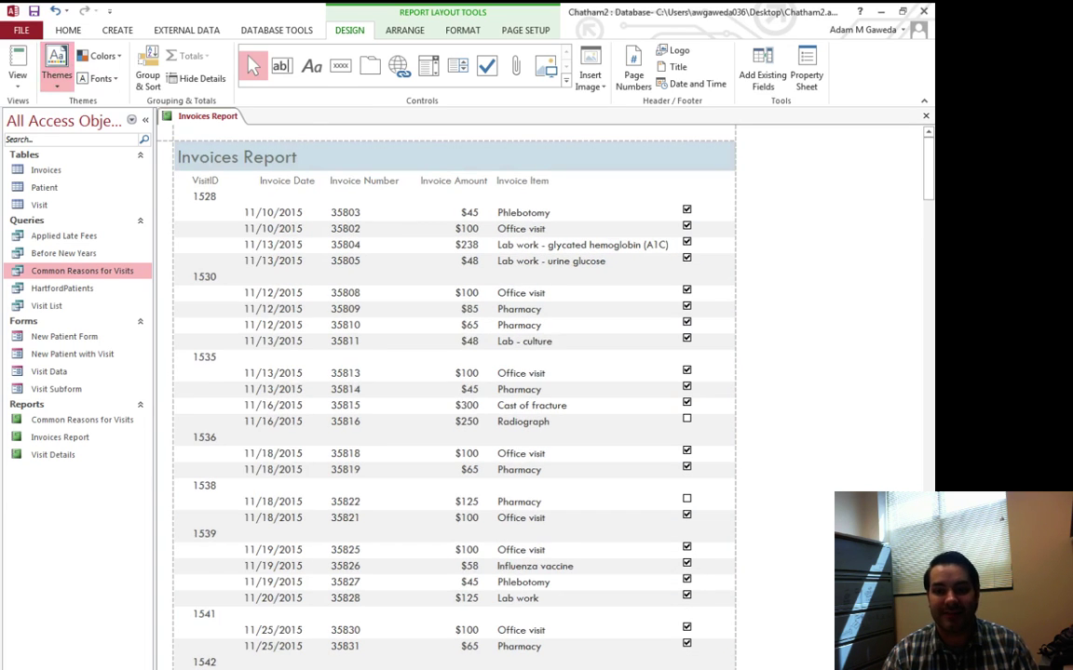
pyautogui.click(149, 241)
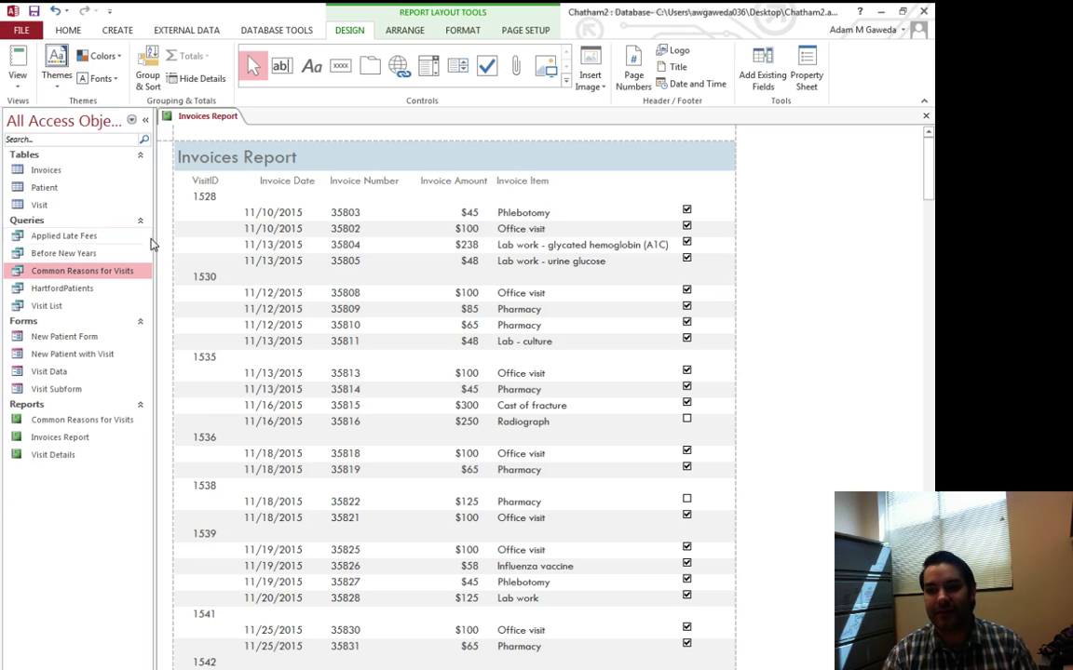